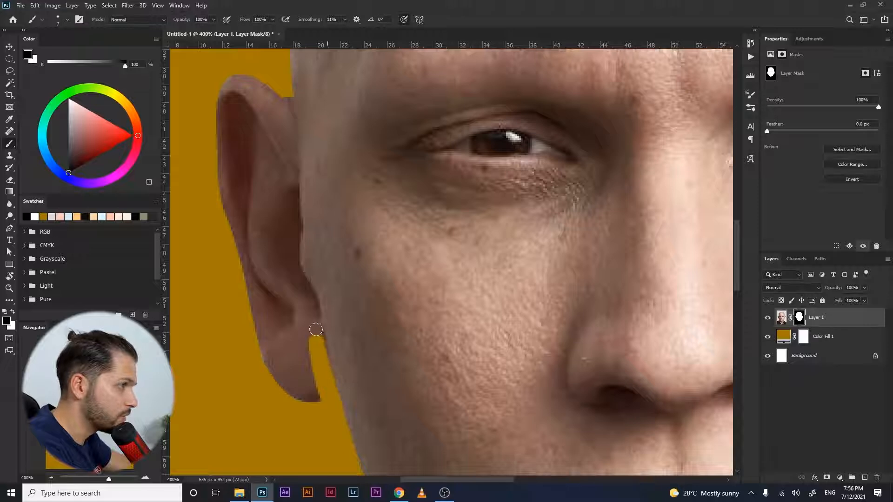
# - Paint on Layer 1's mask to hide the ear and trim the edges of the face
pyautogui.moveTo(313, 301); pyautogui.dragTo(294, 240)
pyautogui.moveTo(485, 299); pyautogui.dragTo(354, 315)
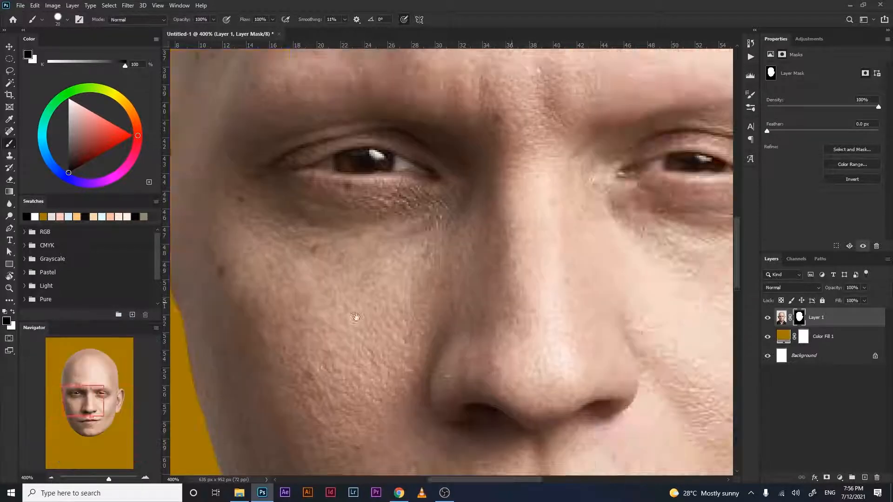
pyautogui.moveTo(414, 390); pyautogui.dragTo(446, 194)
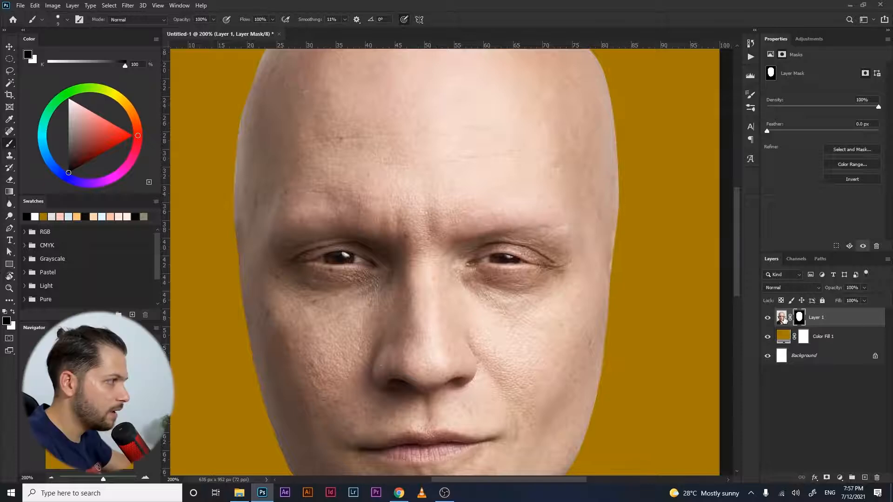
# - Switch to the layer's pixels and remove the forehead wrinkles with the Spot Healing Brush
pyautogui.click(782, 317)
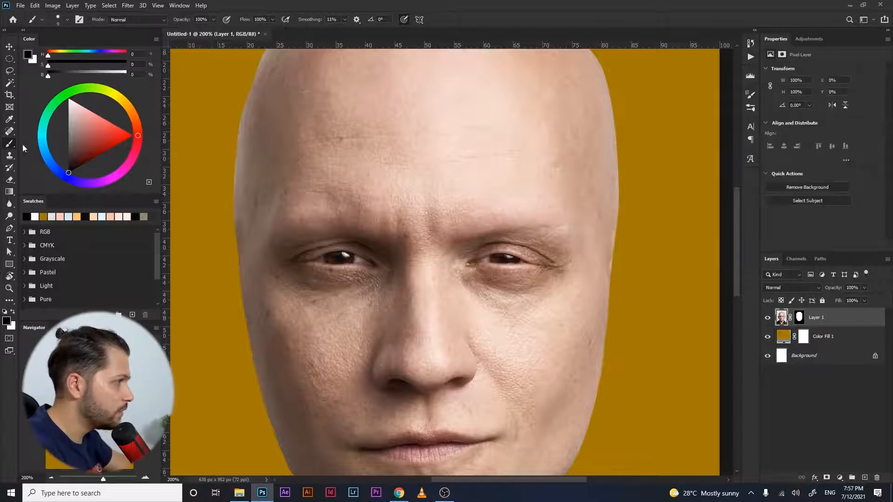
pyautogui.click(11, 133)
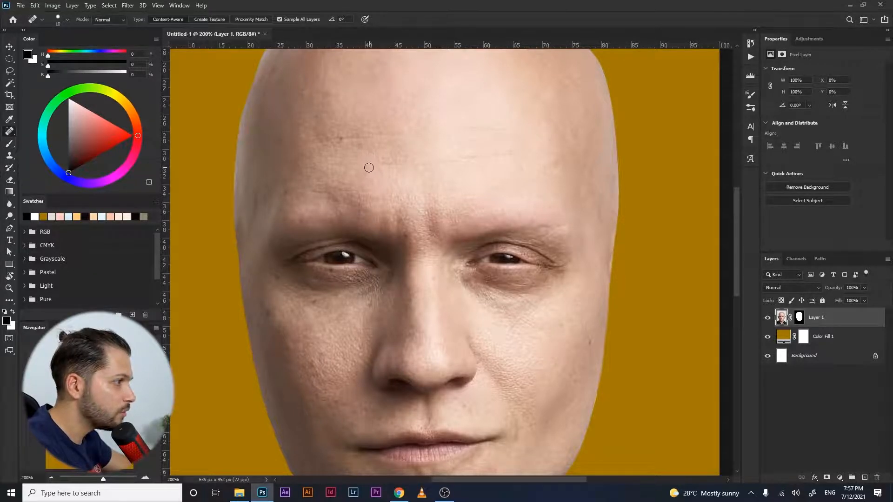
pyautogui.moveTo(366, 165); pyautogui.dragTo(398, 224)
pyautogui.click(370, 199)
pyautogui.click(317, 250)
pyautogui.click(314, 199)
pyautogui.click(304, 131)
pyautogui.moveTo(496, 136); pyautogui.dragTo(493, 173)
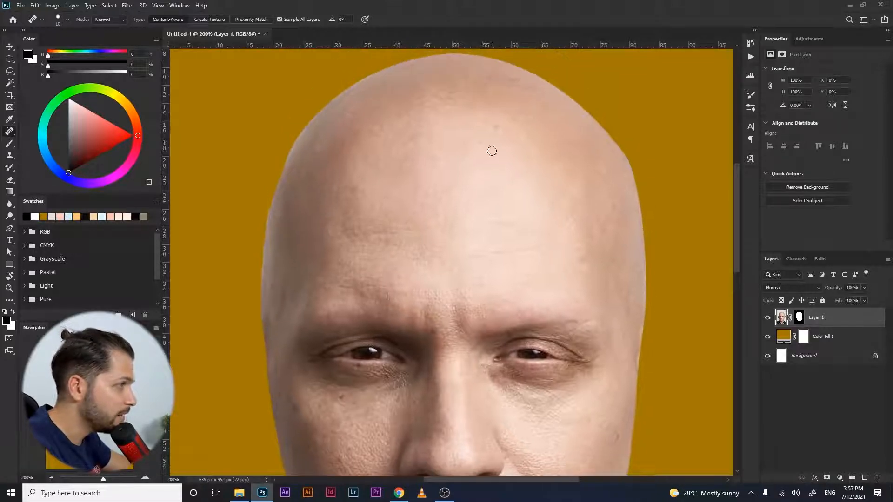
pyautogui.click(514, 83)
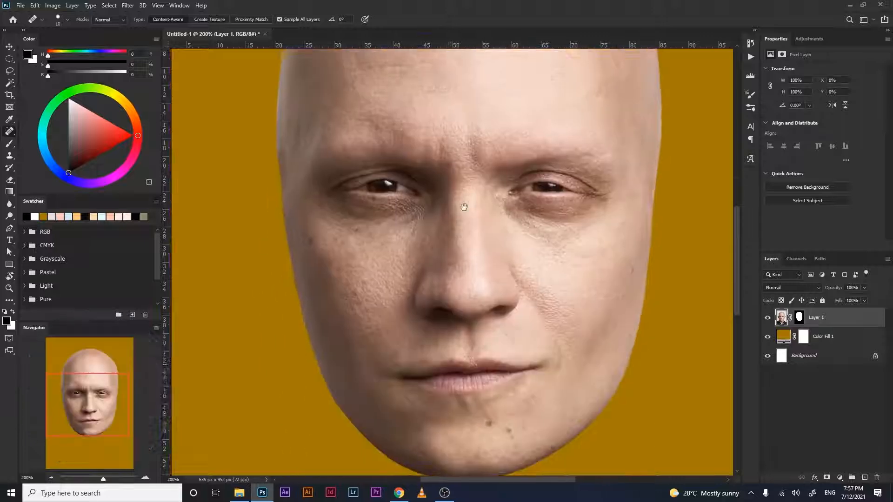
# - Select the left eye area with the Patch tool and patch it over with forehead skin
pyautogui.rightClick(9, 131)
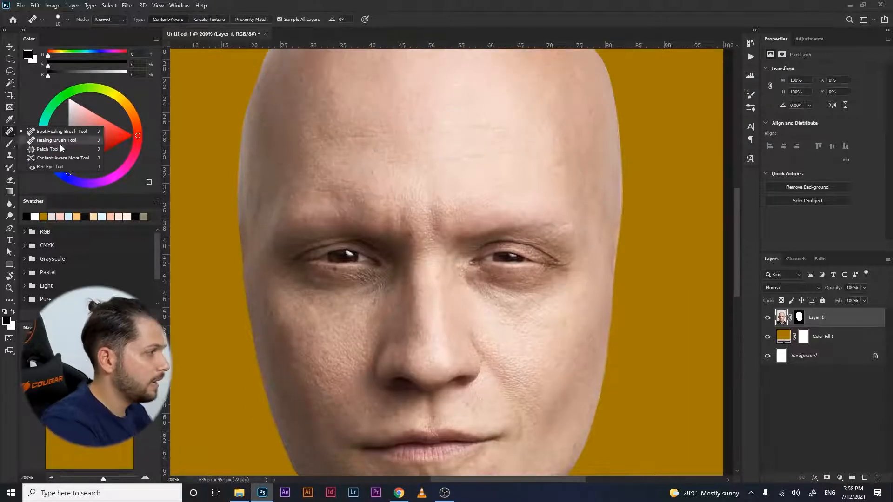
pyautogui.click(47, 149)
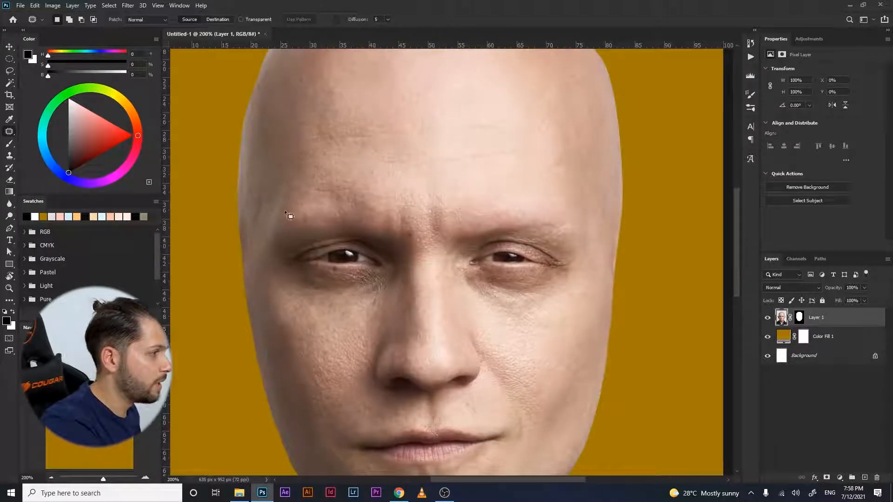
pyautogui.moveTo(412, 274)
pyautogui.mouseDown()
pyautogui.moveTo(399, 235)
pyautogui.moveTo(381, 216)
pyautogui.moveTo(341, 200)
pyautogui.moveTo(283, 214)
pyautogui.moveTo(269, 241)
pyautogui.moveTo(281, 295)
pyautogui.moveTo(403, 292)
pyautogui.mouseUp()
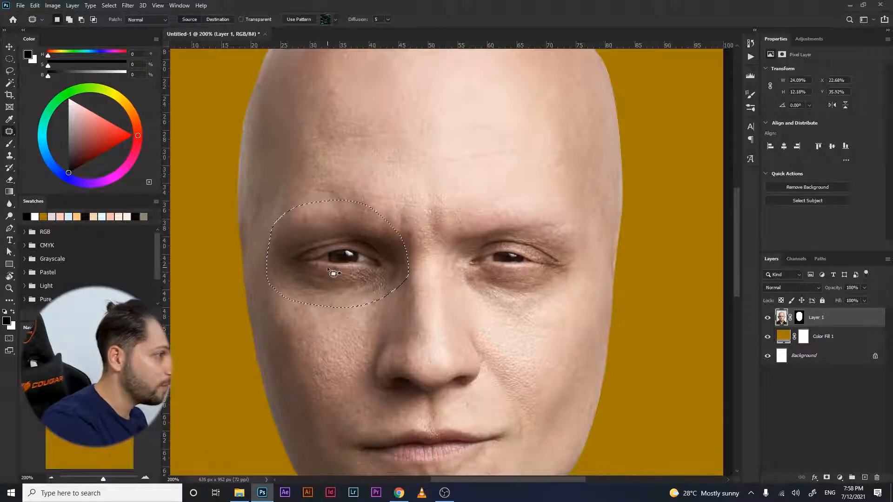
pyautogui.moveTo(334, 274); pyautogui.dragTo(344, 143)
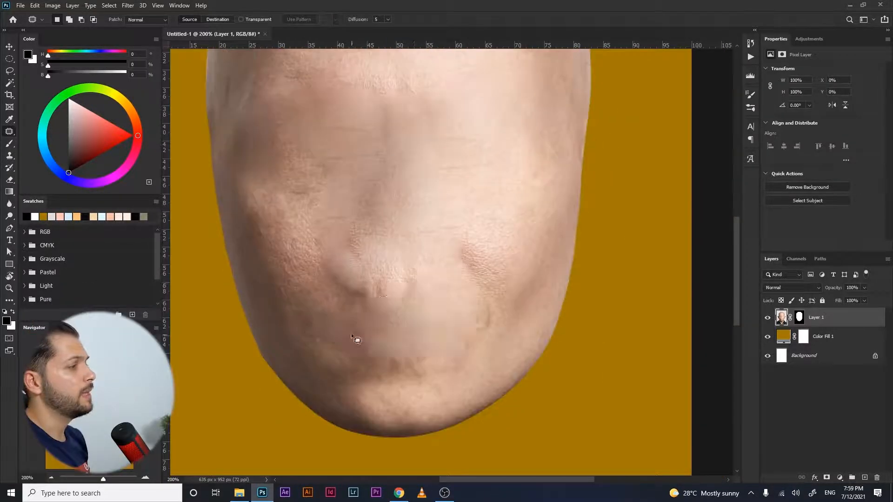
pyautogui.hotkey('ctrl', '-')
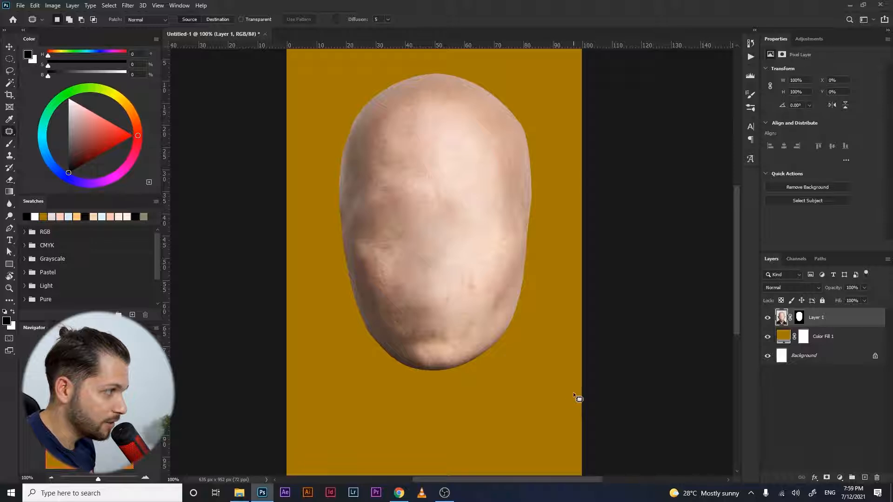
pyautogui.scroll(1, 577, 398)
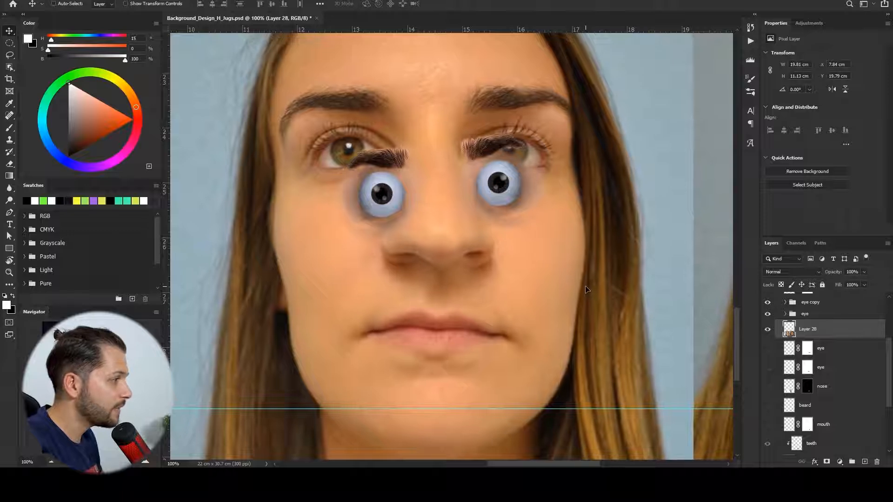
pyautogui.moveTo(588, 296); pyautogui.dragTo(590, 297)
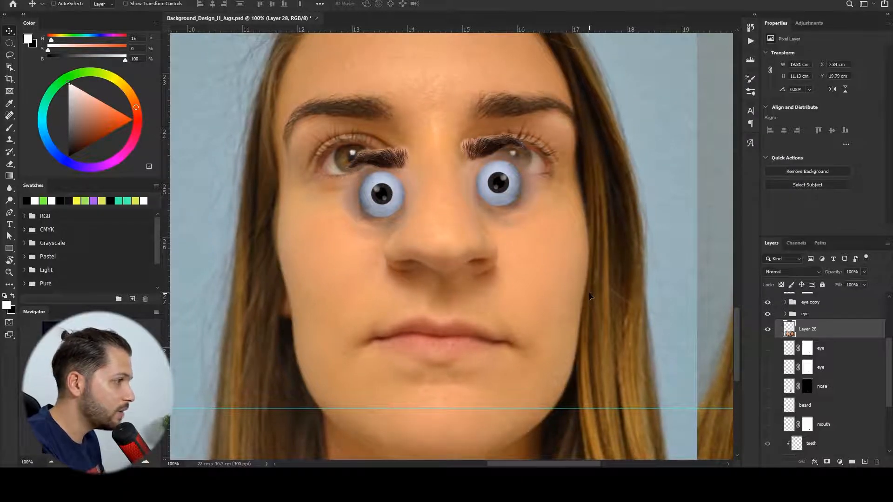
# - Lasso an area of Layer 28 and add a layer mask from the selection
pyautogui.press('l')
pyautogui.hotkey('ctrl', '+')
pyautogui.moveTo(539, 208); pyautogui.dragTo(530, 283)
pyautogui.moveTo(358, 263)
pyautogui.mouseDown()
pyautogui.moveTo(484, 250)
pyautogui.moveTo(486, 386)
pyautogui.moveTo(308, 343)
pyautogui.moveTo(353, 277)
pyautogui.mouseUp()
pyautogui.click(826, 462)
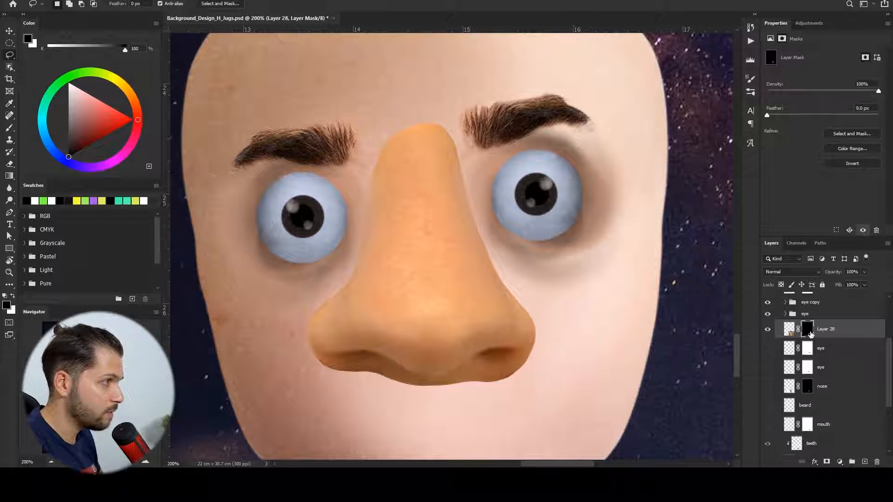
# - Select Layer 28's pixels and sample a colour from the image with the Eyedropper
pyautogui.click(790, 331)
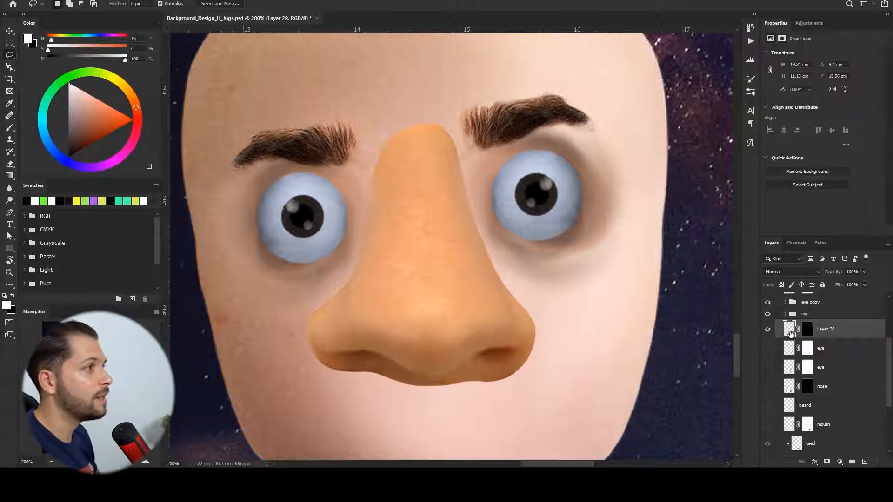
pyautogui.press('i')
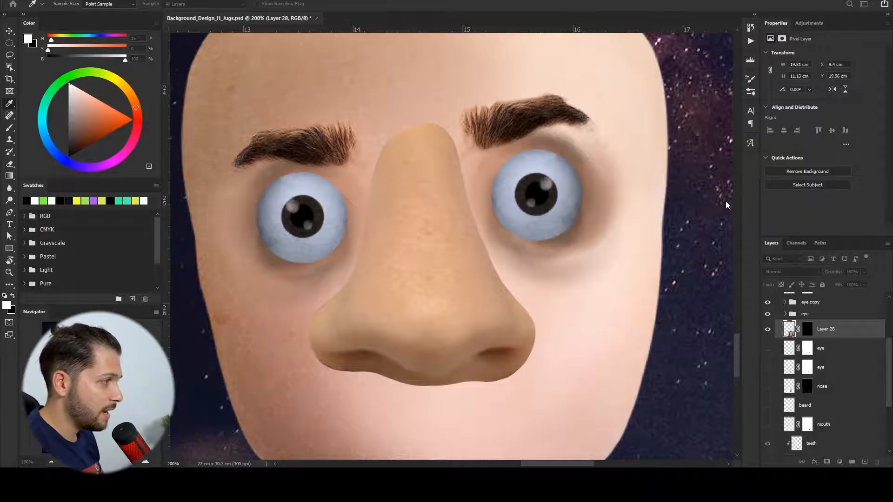
pyautogui.moveTo(738, 185); pyautogui.dragTo(743, 188)
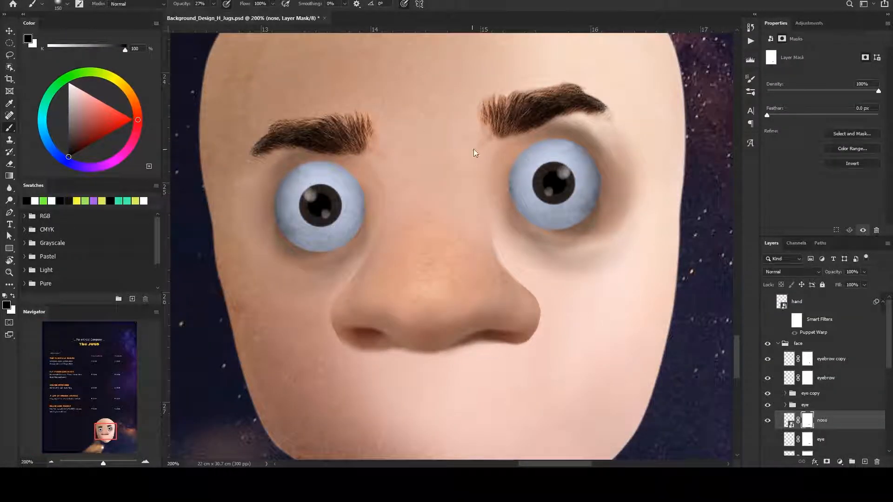
# - Paste the copied photo into the document and move it beside the face
pyautogui.hotkey('ctrl', '-')
pyautogui.hotkey('ctrl', '-')
pyautogui.press('v')
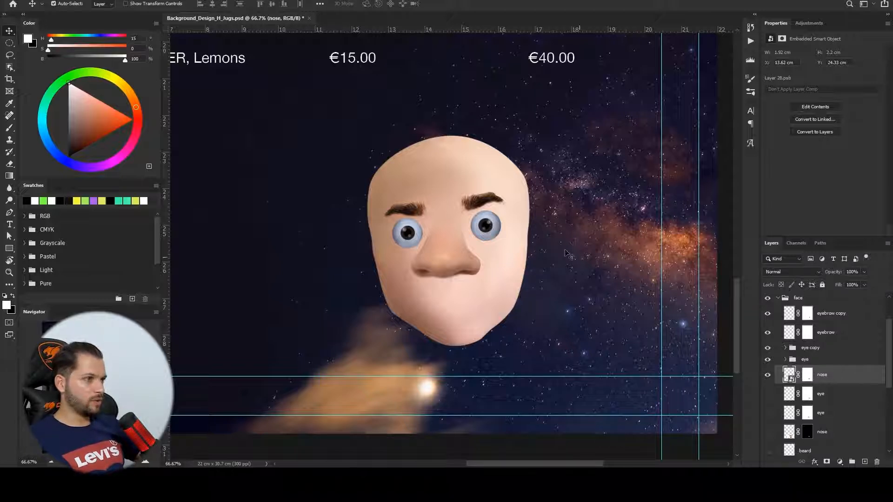
pyautogui.hotkey('ctrl', 'v')
pyautogui.moveTo(409, 262); pyautogui.dragTo(314, 296)
# - Lasso around the pasted photo's eye, mask it, and feather the mask to about 7.9 px
pyautogui.hotkey('ctrl', '+')
pyautogui.hotkey('ctrl', '+')
pyautogui.moveTo(374, 319); pyautogui.dragTo(604, 309)
pyautogui.press('l')
pyautogui.moveTo(244, 246)
pyautogui.mouseDown()
pyautogui.moveTo(447, 311)
pyautogui.moveTo(219, 275)
pyautogui.mouseUp()
pyautogui.click(826, 462)
pyautogui.moveTo(769, 114); pyautogui.dragTo(797, 118)
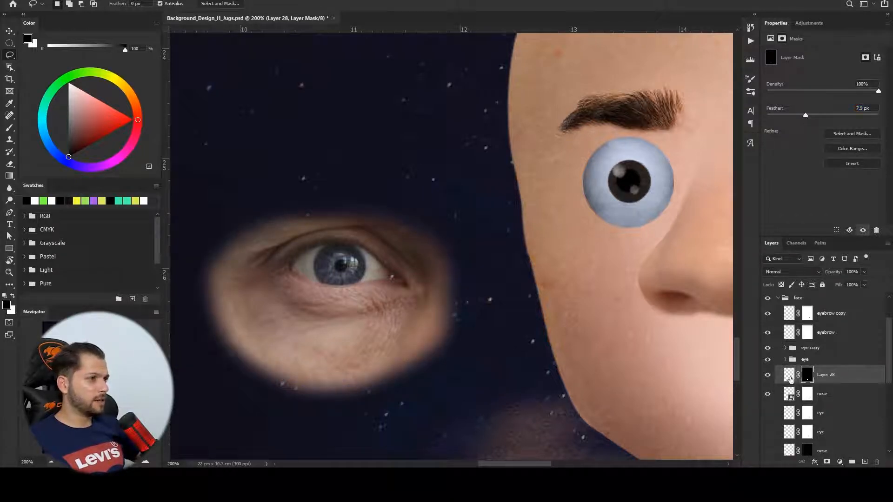
# - Move Layer 28 below the nose layer and position the photo eye over the face's left eye
pyautogui.moveTo(767, 348); pyautogui.dragTo(767, 359)
pyautogui.press('v')
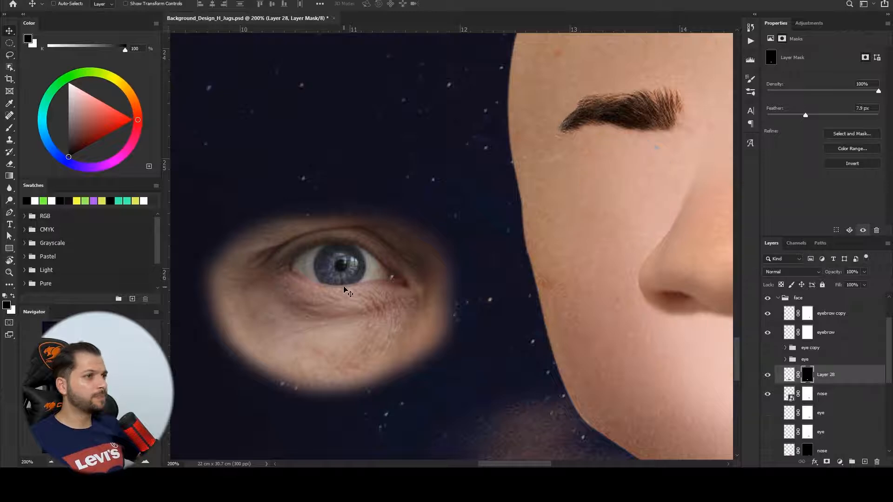
pyautogui.moveTo(344, 292); pyautogui.dragTo(630, 183)
pyautogui.press('space')
pyautogui.moveTo(628, 175); pyautogui.dragTo(412, 225)
pyautogui.hotkey('ctrl', 't')
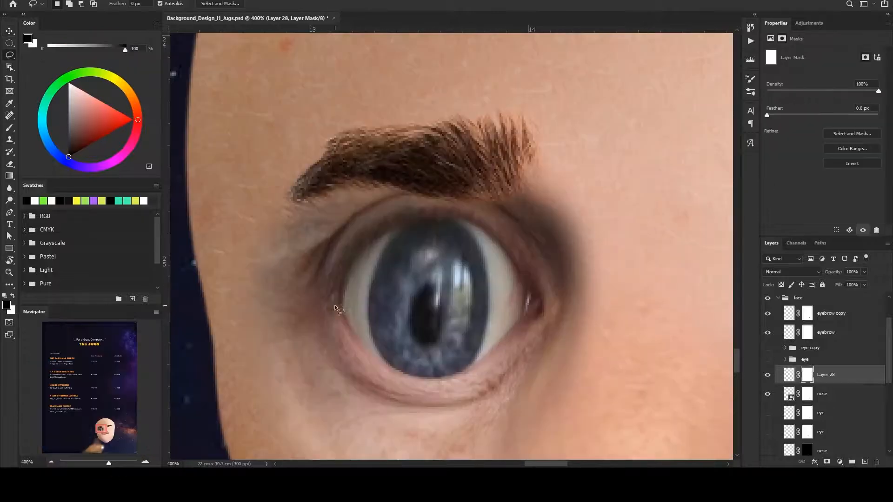
pyautogui.moveTo(335, 309); pyautogui.dragTo(337, 310)
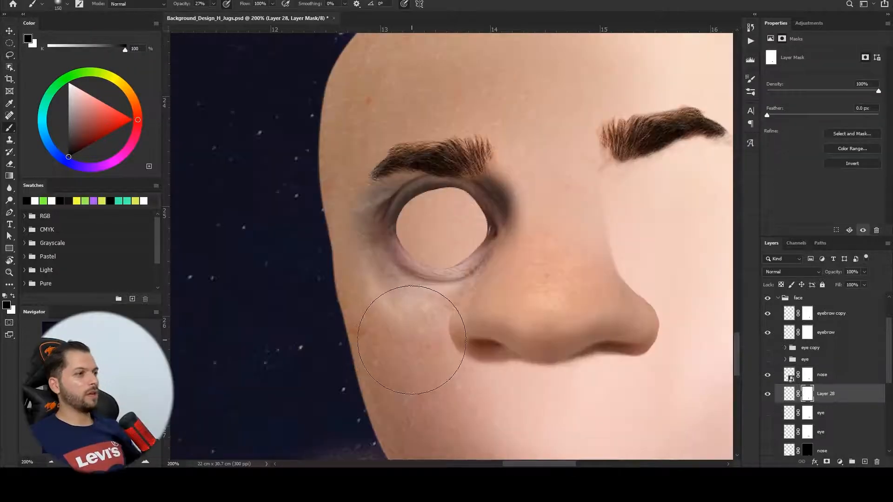
# - Paint on Layer 28's mask with a smaller brush to blend the eye socket into the face
pyautogui.press('[')
pyautogui.press('[')
pyautogui.press('[')
pyautogui.moveTo(426, 324); pyautogui.dragTo(448, 320)
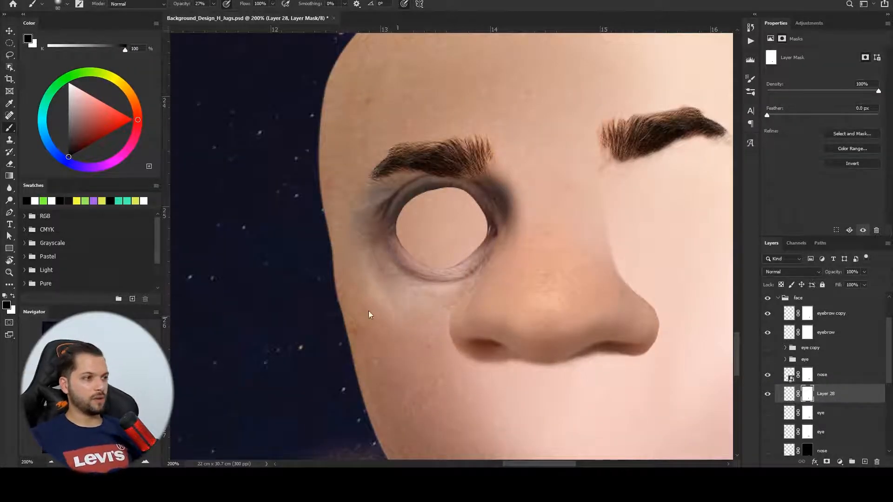
pyautogui.moveTo(383, 309)
pyautogui.mouseDown()
pyautogui.moveTo(348, 206)
pyautogui.moveTo(367, 171)
pyautogui.mouseUp()
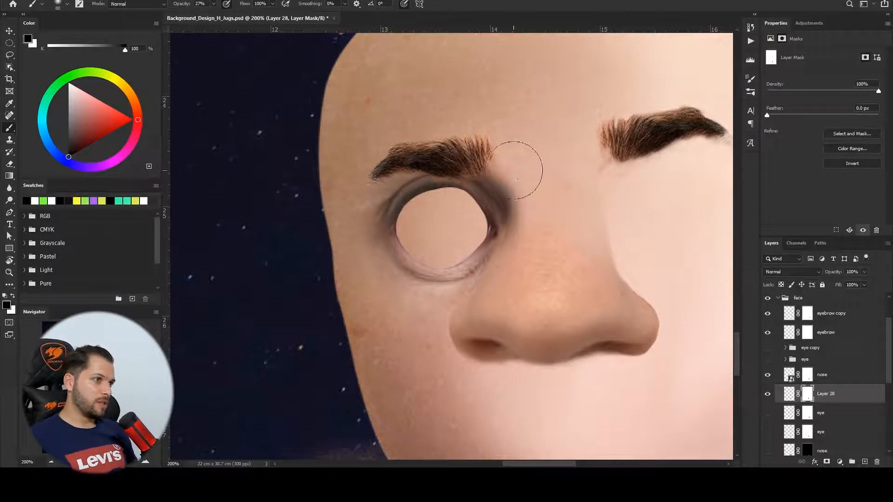
pyautogui.moveTo(513, 171); pyautogui.dragTo(512, 163)
pyautogui.press('[')
pyautogui.press('[')
pyautogui.press('[')
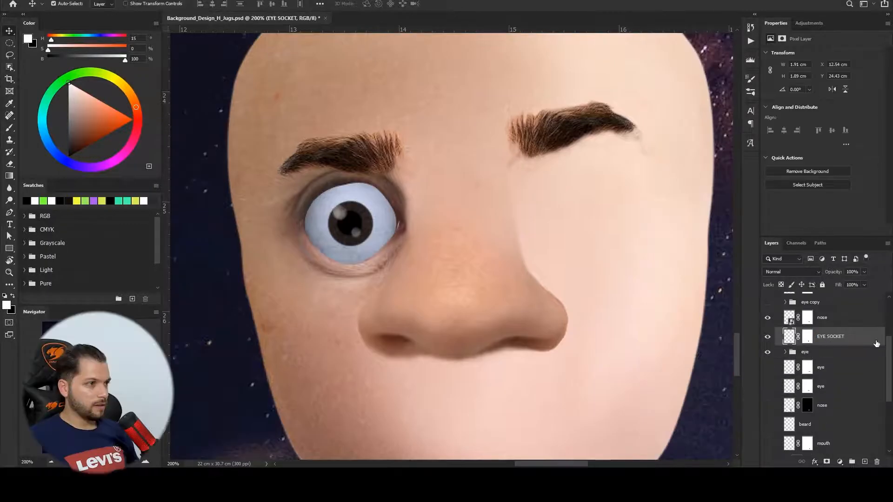
# - Duplicate the EYE SOCKET layer, flip it horizontally and move it over the right eye
pyautogui.hotkey('ctrl', 'j')
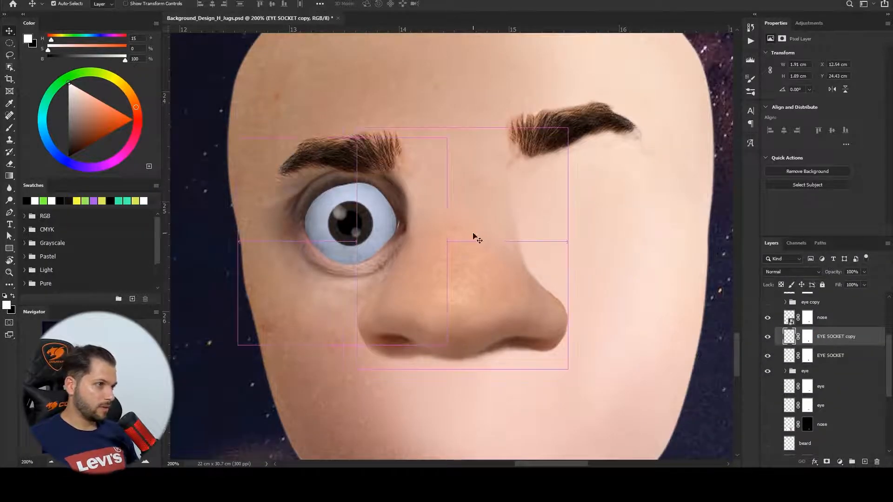
pyautogui.hotkey('ctrl', 't')
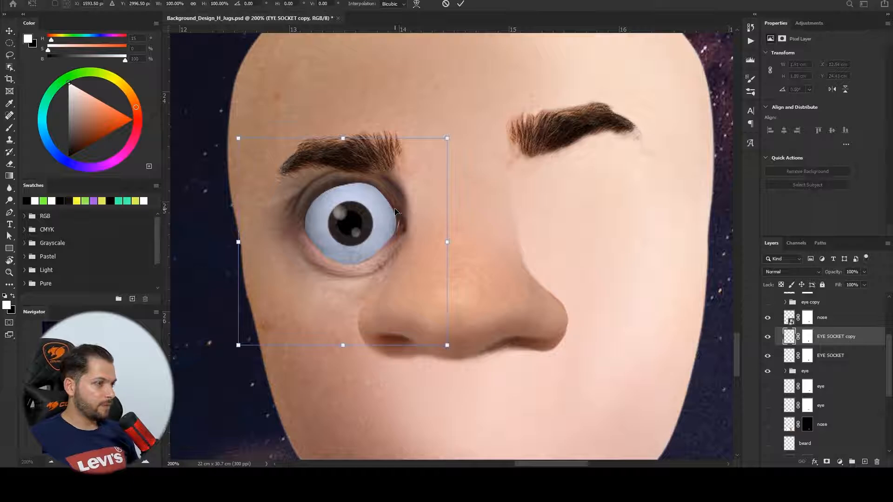
pyautogui.click(440, 364)
pyautogui.moveTo(366, 212); pyautogui.dragTo(578, 201)
pyautogui.moveTo(695, 200); pyautogui.dragTo(698, 202)
pyautogui.press('Return')
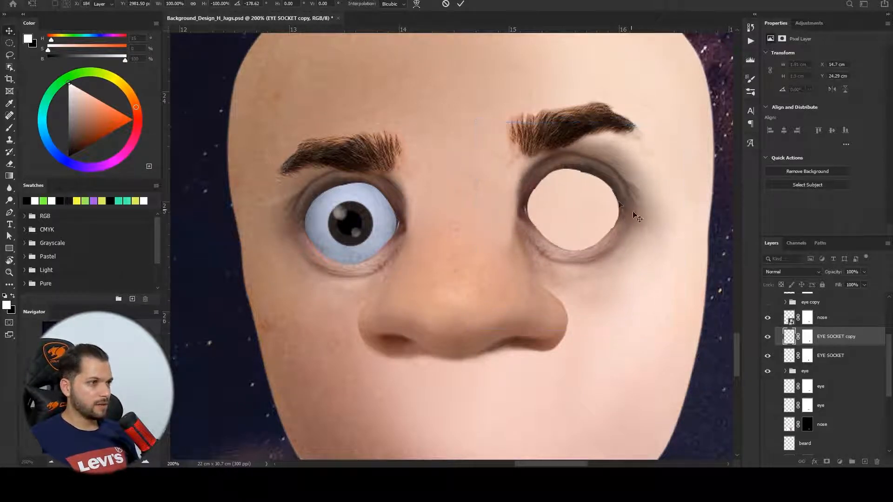
# - Paint on the EYE SOCKET copy mask to blend the right socket into the face
pyautogui.click(807, 336)
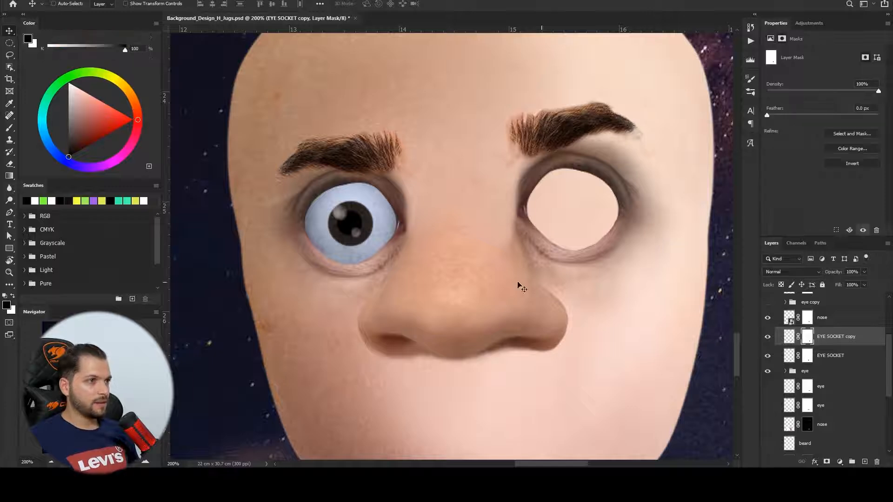
pyautogui.click(10, 128)
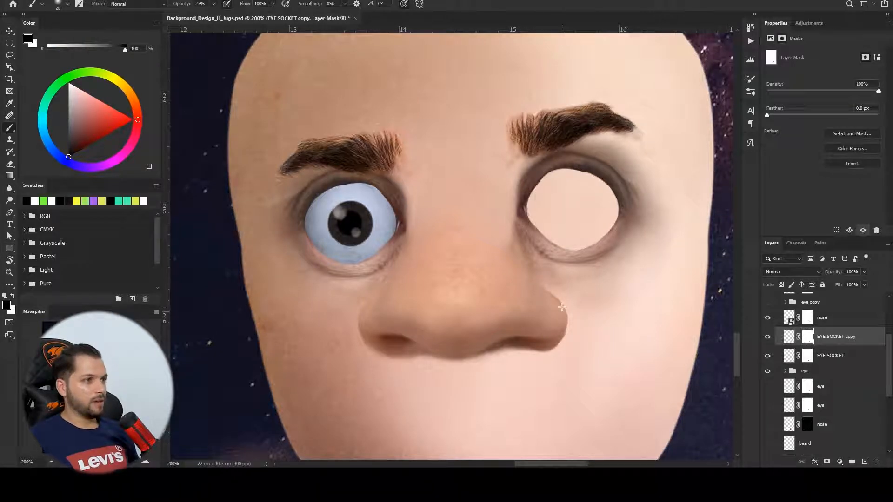
pyautogui.moveTo(509, 233)
pyautogui.mouseDown()
pyautogui.moveTo(561, 290)
pyautogui.moveTo(560, 282)
pyautogui.mouseUp()
pyautogui.moveTo(506, 216)
pyautogui.mouseDown()
pyautogui.moveTo(566, 281)
pyautogui.moveTo(530, 256)
pyautogui.mouseUp()
pyautogui.press(']')
pyautogui.press(']')
pyautogui.press(']')
pyautogui.moveTo(535, 255)
pyautogui.mouseDown()
pyautogui.moveTo(523, 169)
pyautogui.moveTo(552, 254)
pyautogui.mouseUp()
pyautogui.moveTo(584, 142)
pyautogui.mouseDown()
pyautogui.moveTo(646, 198)
pyautogui.moveTo(593, 154)
pyautogui.mouseUp()
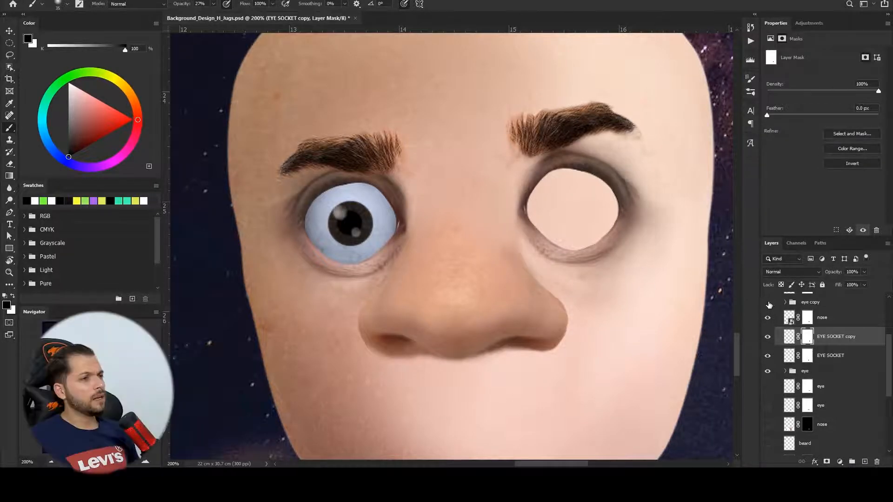
# - Show the eye copy group, move it below the eye socket layers and shift the eye into place
pyautogui.click(768, 302)
pyautogui.moveTo(792, 303); pyautogui.dragTo(794, 365)
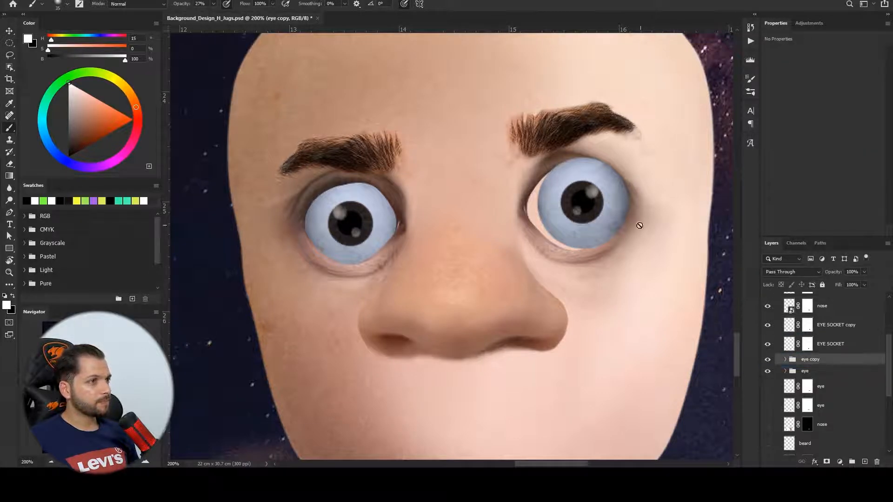
pyautogui.click(10, 31)
pyautogui.moveTo(587, 217); pyautogui.dragTo(579, 220)
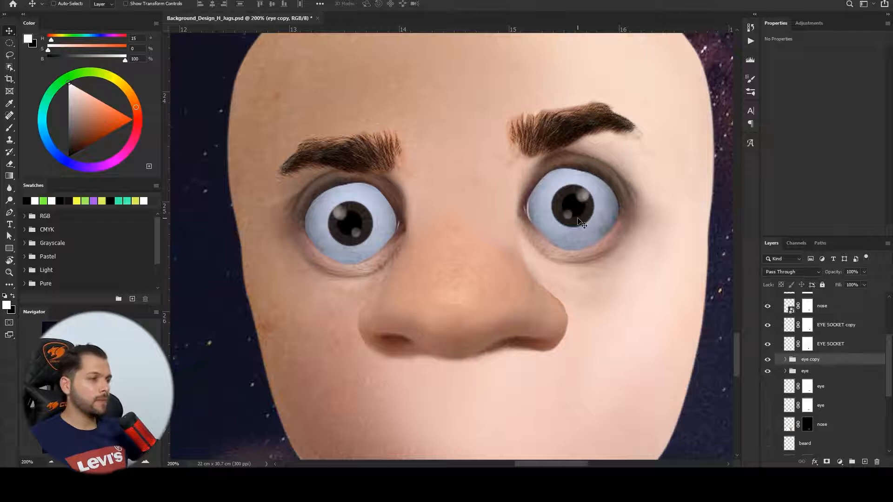
# - Scale the right eye group to about 102% and nudge it into the socket
pyautogui.hotkey('ctrl', 't')
pyautogui.moveTo(682, 113); pyautogui.dragTo(684, 111)
pyautogui.press('Left')
pyautogui.press('Down')
pyautogui.press('Down')
pyautogui.press('Right')
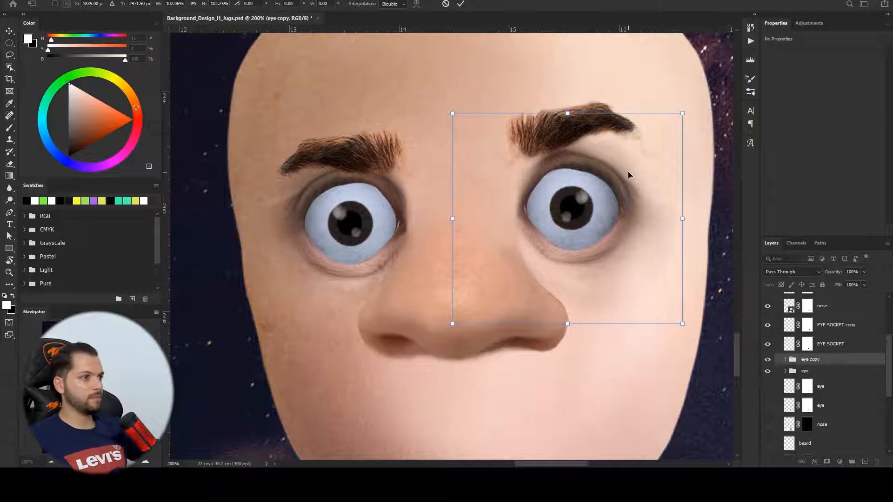
pyautogui.press('Up')
pyautogui.press('Return')
pyautogui.hotkey('ctrl', '-')
pyautogui.hotkey('ctrl', '-')
pyautogui.hotkey('ctrl', '-')
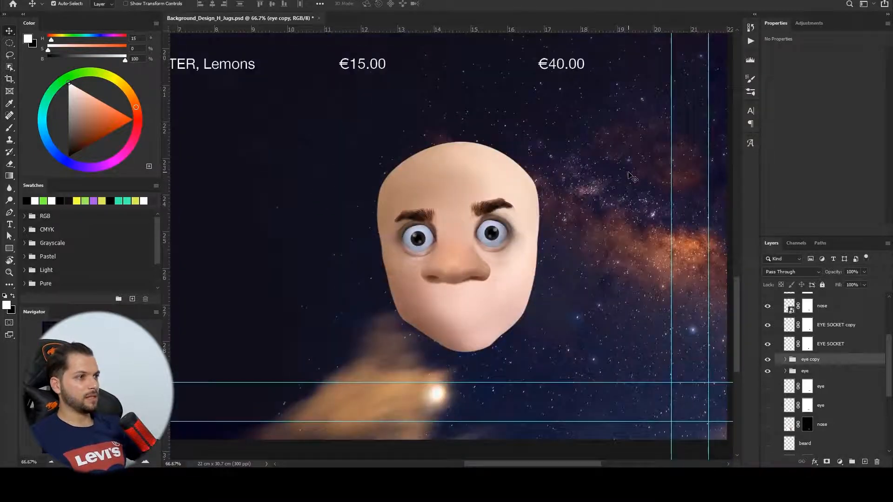
pyautogui.hotkey('ctrl', '+')
pyautogui.hotkey('ctrl', '+')
pyautogui.hotkey('ctrl', '+')
pyautogui.hotkey('ctrl', '-')
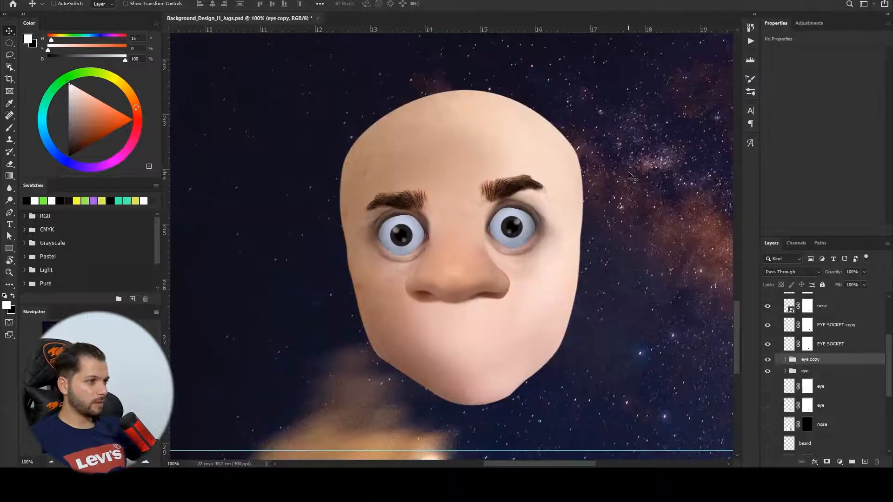
pyautogui.scroll(4, 828, 361)
# - Raise the right eyebrow slightly with Free Transform
pyautogui.click(831, 359)
pyautogui.hotkey('ctrl', 't')
pyautogui.moveTo(512, 187); pyautogui.dragTo(514, 165)
pyautogui.press('Return')
# - Raise the left eyebrow and rotate it by about -12° with Free Transform
pyautogui.click(822, 378)
pyautogui.hotkey('ctrl', 't')
pyautogui.moveTo(415, 191); pyautogui.dragTo(415, 163)
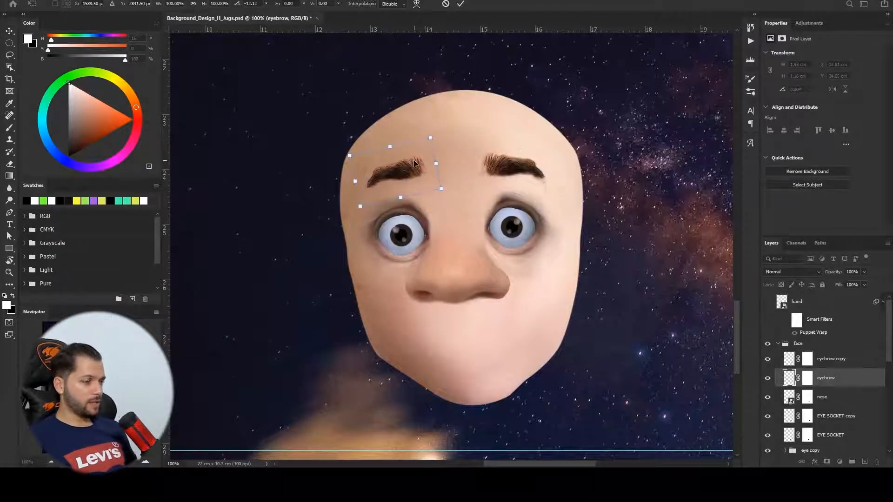
pyautogui.press('Return')
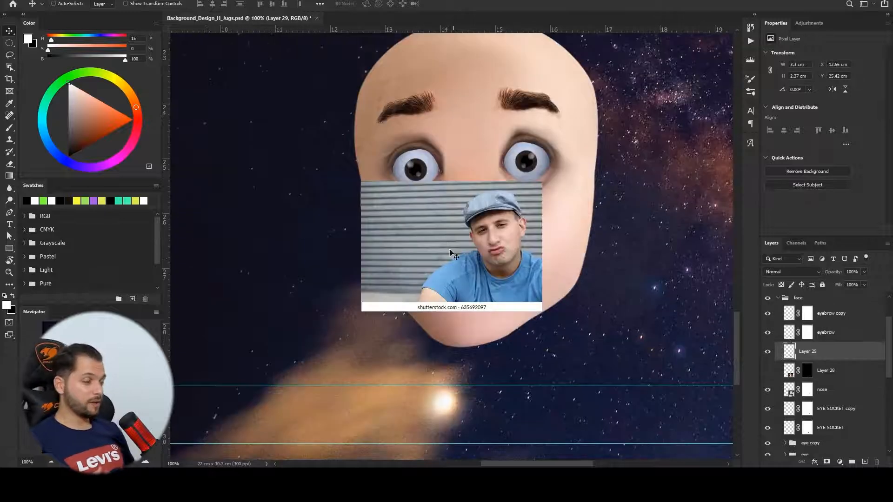
# - Select the man's pursed mouth in the reference photo and transform the copy over the cartoon face's mouth
pyautogui.click(8, 44)
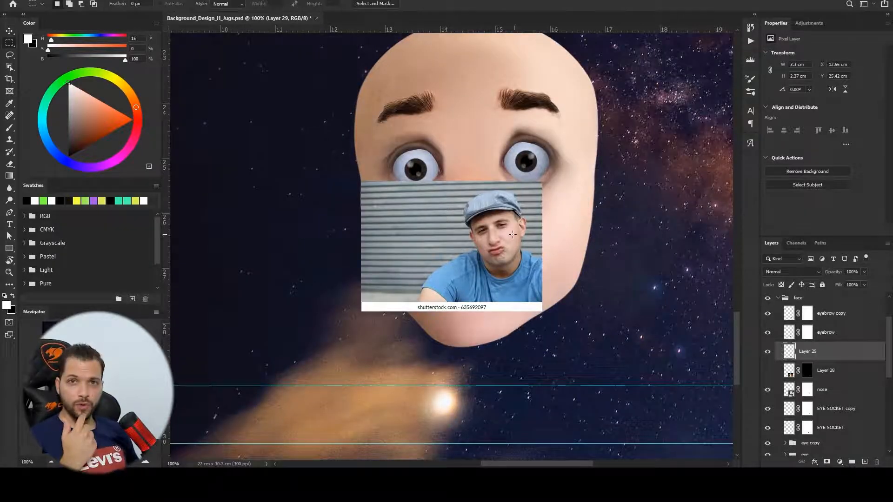
pyautogui.moveTo(478, 236); pyautogui.dragTo(509, 261)
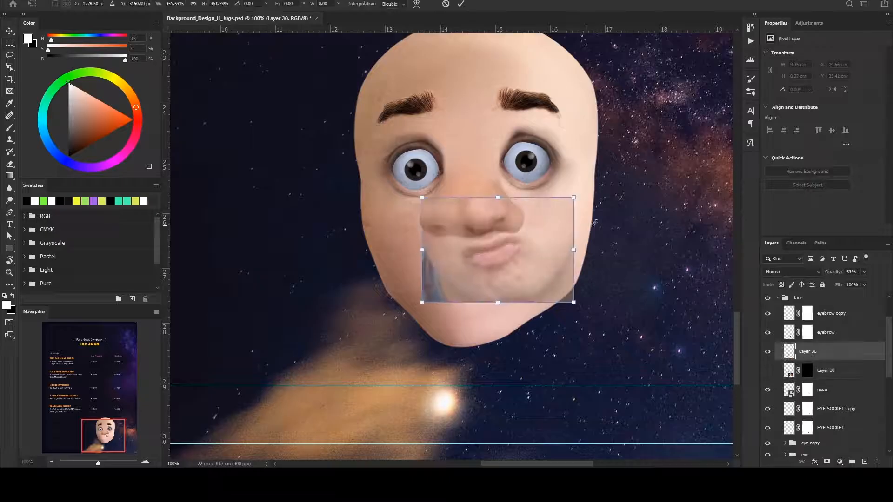
pyautogui.moveTo(578, 305); pyautogui.dragTo(593, 324)
pyautogui.moveTo(564, 233); pyautogui.dragTo(560, 235)
pyautogui.moveTo(631, 194); pyautogui.dragTo(631, 230)
pyautogui.moveTo(561, 231); pyautogui.dragTo(548, 239)
pyautogui.moveTo(632, 222); pyautogui.dragTo(632, 228)
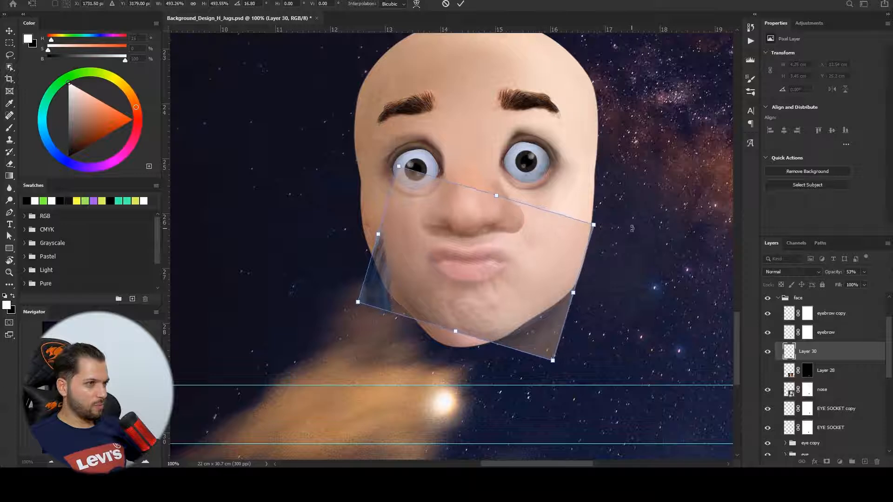
pyautogui.moveTo(535, 252); pyautogui.dragTo(534, 252)
pyautogui.press('Return')
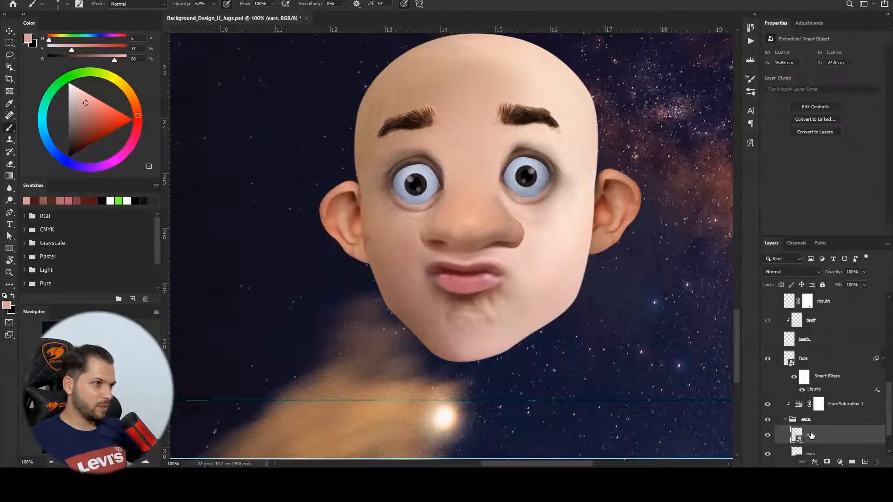
# - Resize the new mouth layer and its neighbouring layer slightly with Free Transform, then pick the Brush tool
pyautogui.hotkey('ctrl', 't')
pyautogui.moveTo(615, 210); pyautogui.dragTo(595, 227)
pyautogui.press('Return')
pyautogui.click(810, 453)
pyautogui.hotkey('ctrl', 't')
pyautogui.moveTo(365, 217); pyautogui.dragTo(345, 227)
pyautogui.press('Return')
pyautogui.press('b')
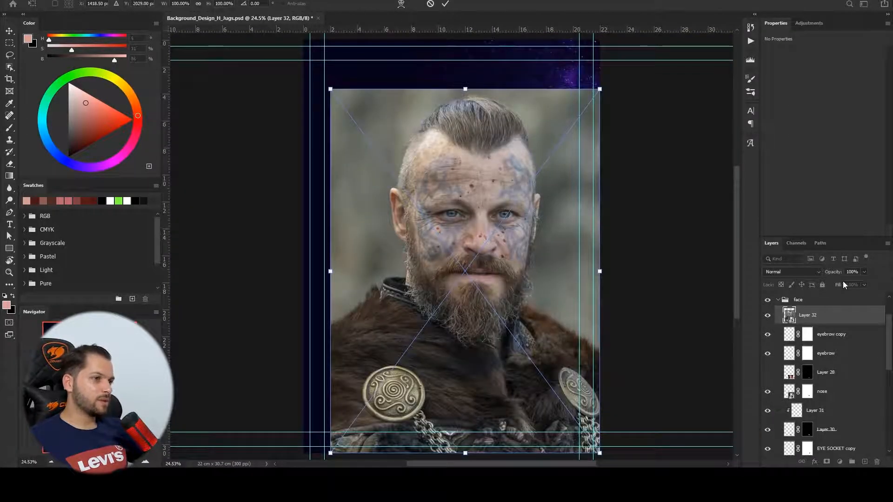
# - Set the pasted Viking photo to 47% opacity, scale it to about 43% and position it over the cartoon face
pyautogui.press('4')
pyautogui.press('7')
pyautogui.moveTo(600, 89); pyautogui.dragTo(514, 186)
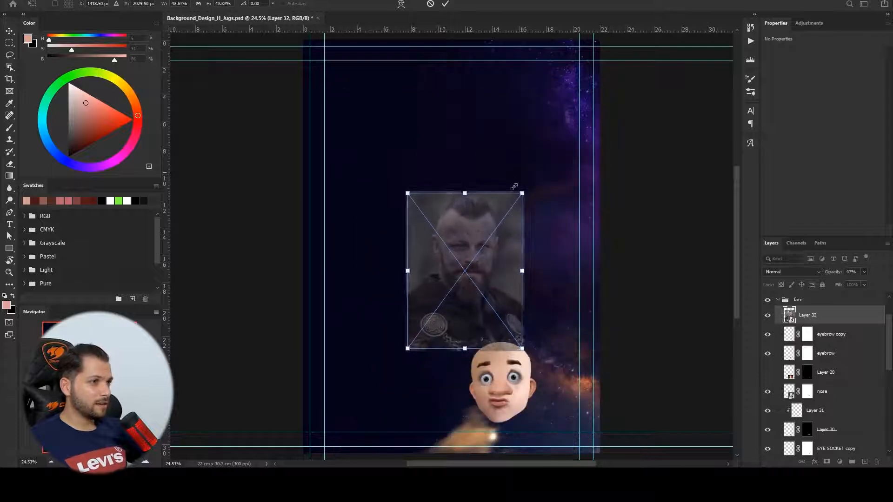
pyautogui.moveTo(536, 288); pyautogui.dragTo(524, 310)
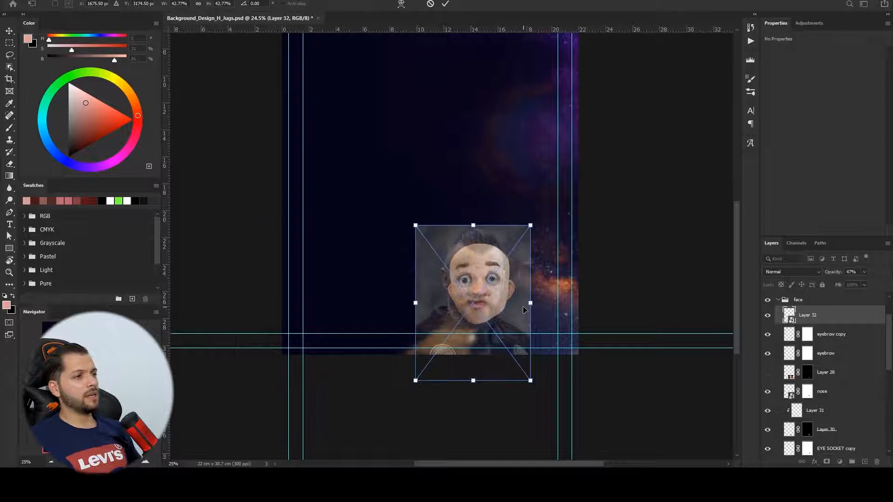
pyautogui.hotkey('ctrl', '+')
pyautogui.hotkey('ctrl', '+')
pyautogui.hotkey('ctrl', '+')
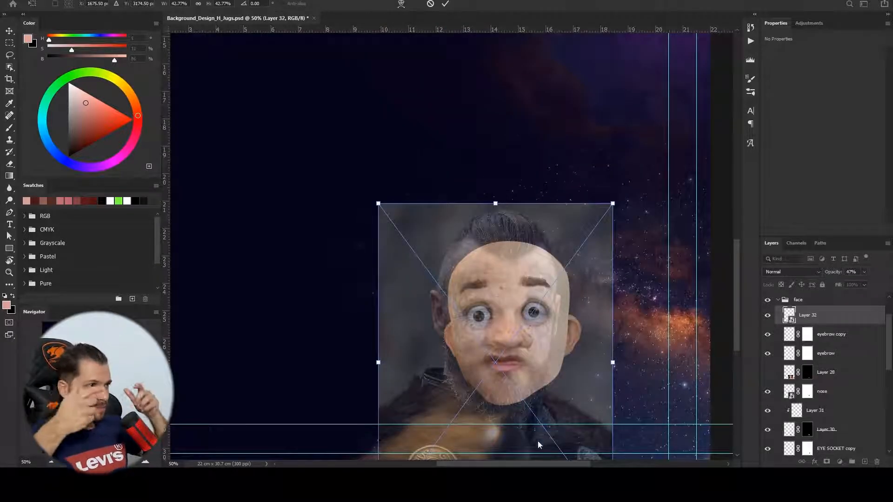
pyautogui.click(557, 452)
pyautogui.moveTo(559, 364); pyautogui.dragTo(557, 302)
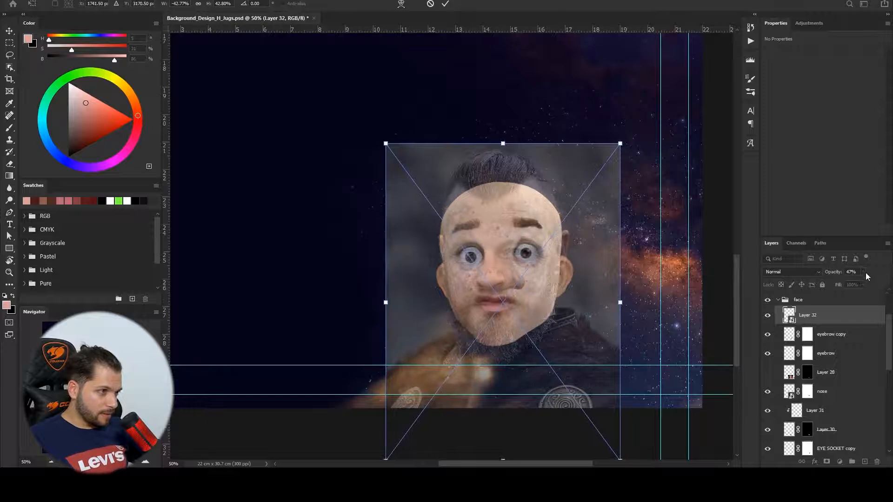
pyautogui.moveTo(866, 282)
pyautogui.mouseDown()
pyautogui.moveTo(880, 284)
pyautogui.moveTo(870, 282)
pyautogui.mouseUp()
# - Move the Viking photo and stretch it horizontally so its beard lines up with the cartoon jaw
pyautogui.hotkey('ctrl', '+')
pyautogui.hotkey('ctrl', '+')
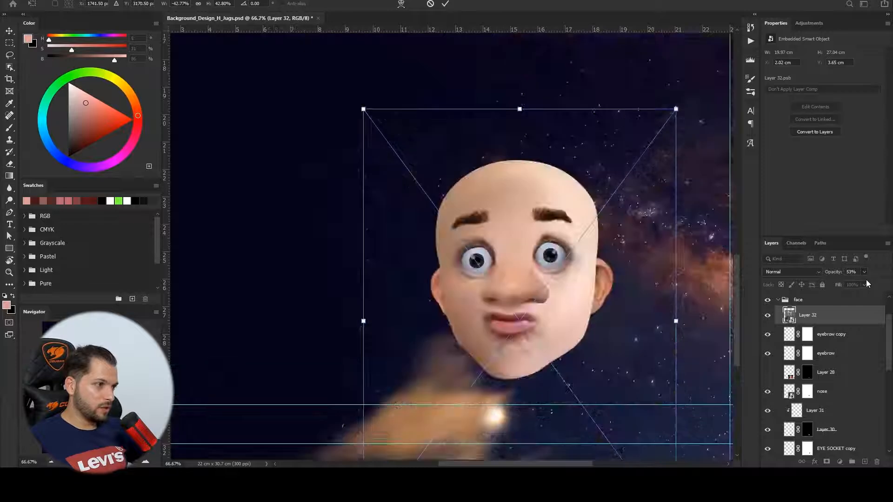
pyautogui.moveTo(687, 310); pyautogui.dragTo(600, 174)
pyautogui.moveTo(549, 190)
pyautogui.mouseDown()
pyautogui.moveTo(546, 174)
pyautogui.moveTo(563, 193)
pyautogui.mouseUp()
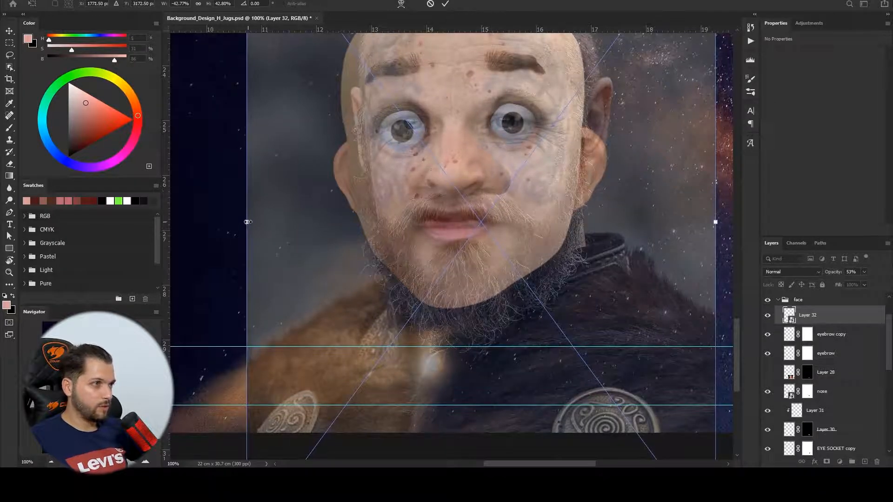
pyautogui.moveTo(247, 223); pyautogui.dragTo(217, 222)
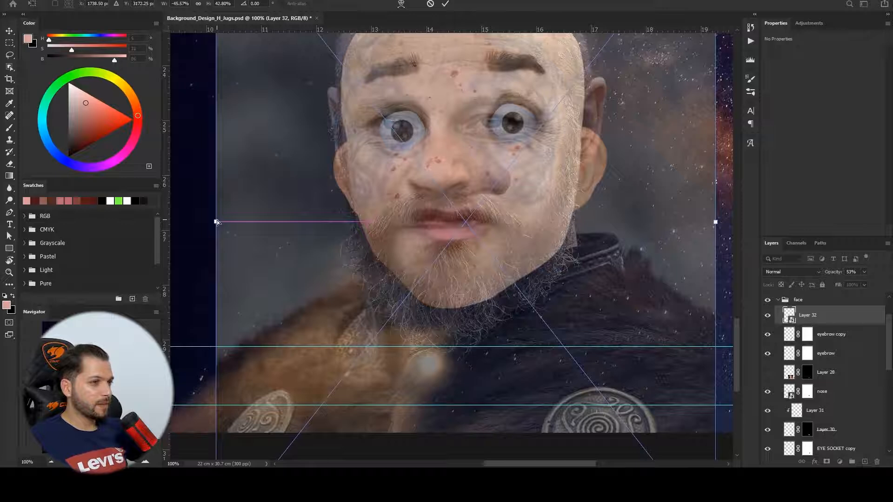
pyautogui.moveTo(715, 222); pyautogui.dragTo(728, 226)
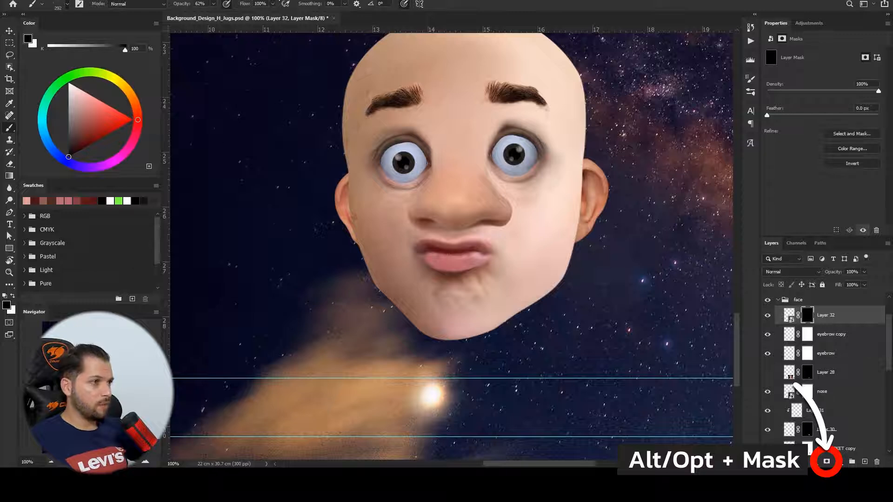
# - Paint the beard back into the Viking layer's hidden mask with a smaller white brush
pyautogui.press('[')
pyautogui.press('[')
pyautogui.press('[')
pyautogui.press('[')
pyautogui.press('[')
pyautogui.press('[')
pyautogui.press('[')
pyautogui.press('[')
pyautogui.press('[')
pyautogui.press('[')
pyautogui.press('[')
pyautogui.press('[')
pyautogui.press('x')
pyautogui.moveTo(499, 245)
pyautogui.mouseDown()
pyautogui.moveTo(485, 234)
pyautogui.moveTo(516, 240)
pyautogui.moveTo(430, 228)
pyautogui.moveTo(404, 249)
pyautogui.mouseUp()
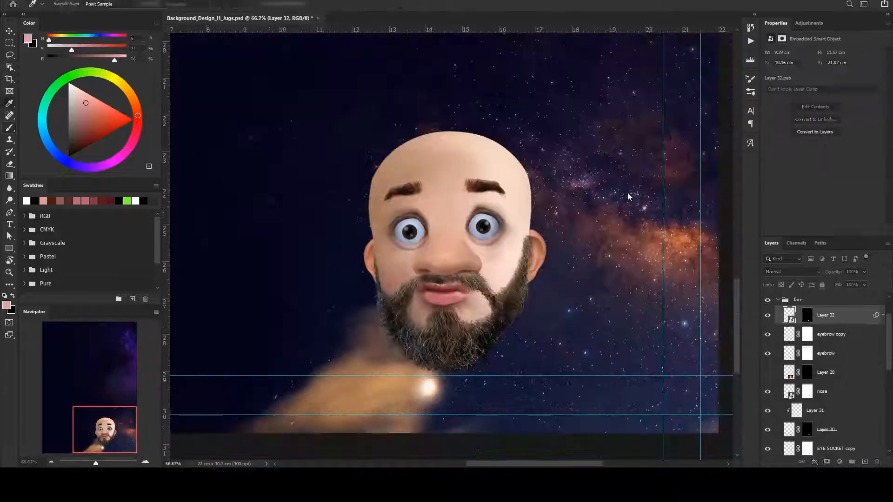
# - Mask the lasso-selected hair area on the BEARD copy layer and set its opacity to 100%
pyautogui.press('1')
pyautogui.press('2')
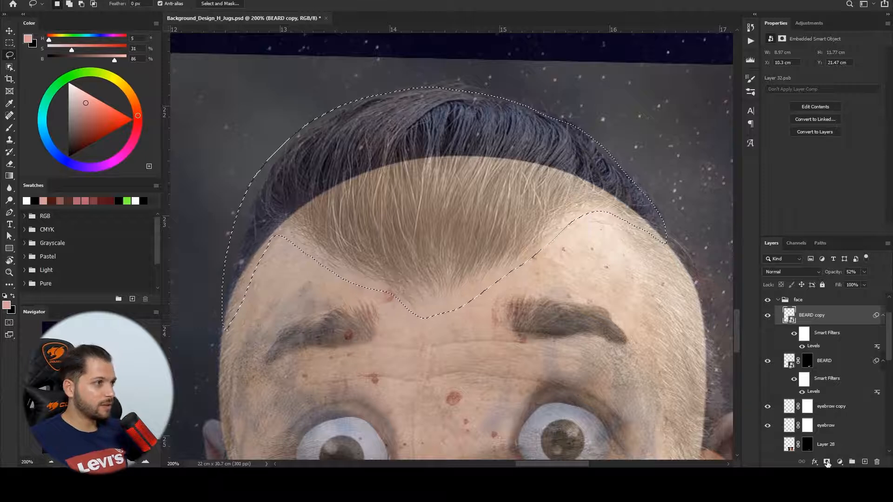
pyautogui.click(826, 461)
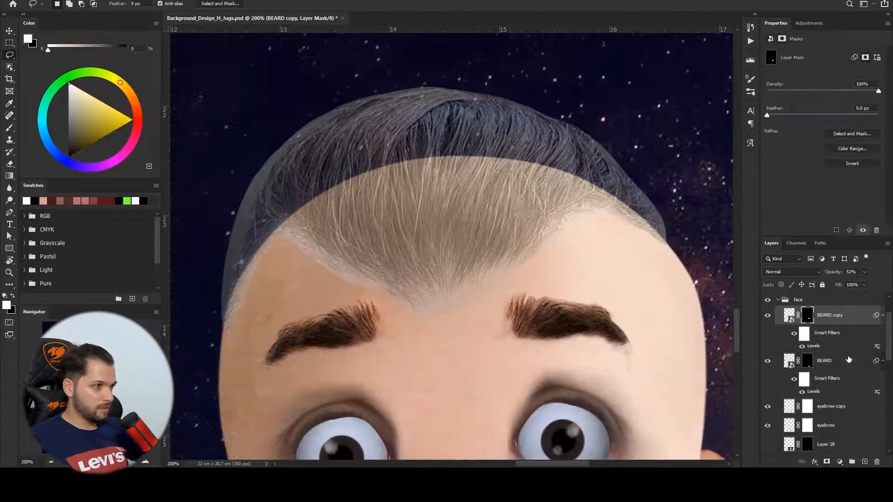
pyautogui.press('0')
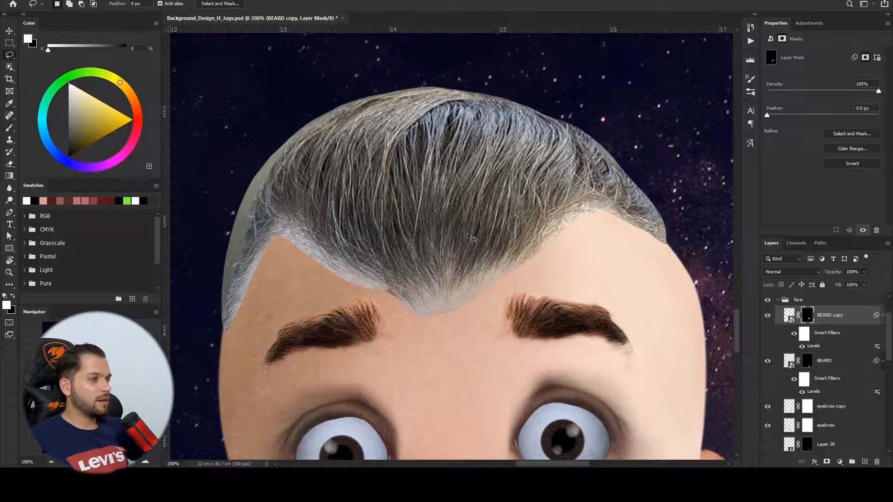
# - Refine the hair mask along the hairline and sides of the head
pyautogui.moveTo(397, 242); pyautogui.dragTo(507, 259)
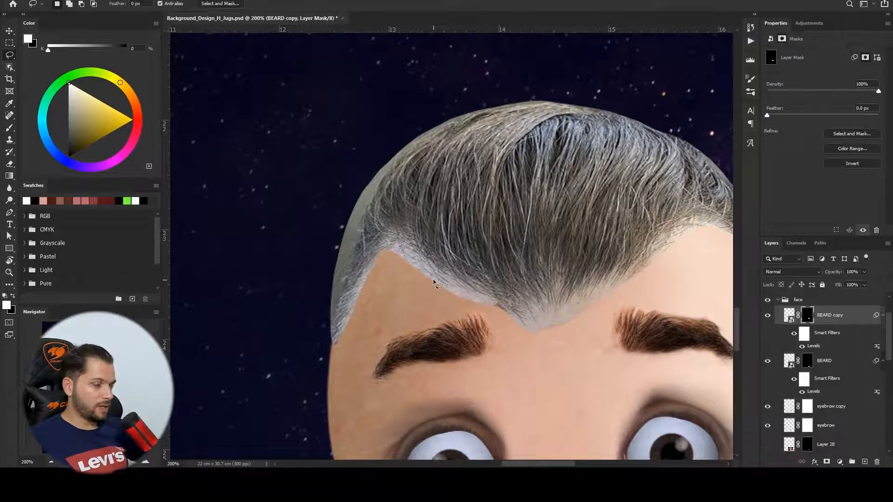
pyautogui.moveTo(331, 340)
pyautogui.mouseDown()
pyautogui.moveTo(365, 218)
pyautogui.moveTo(404, 165)
pyautogui.mouseUp()
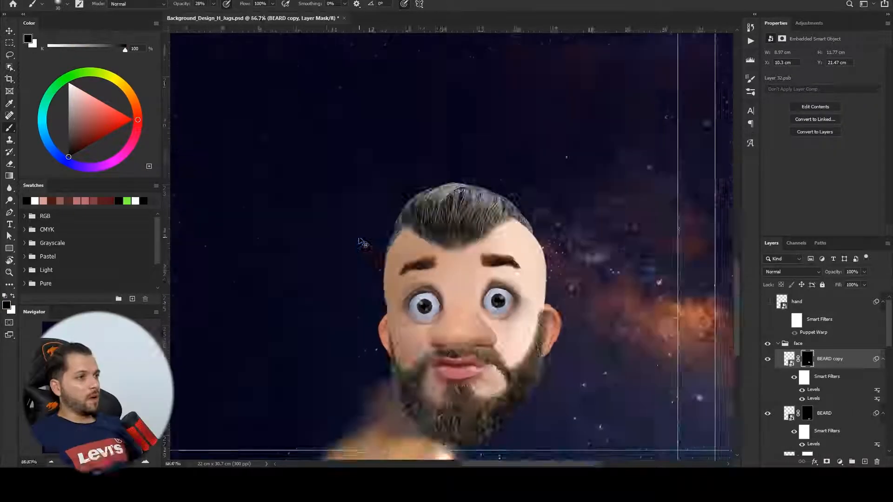
pyautogui.hotkey('ctrl', '+')
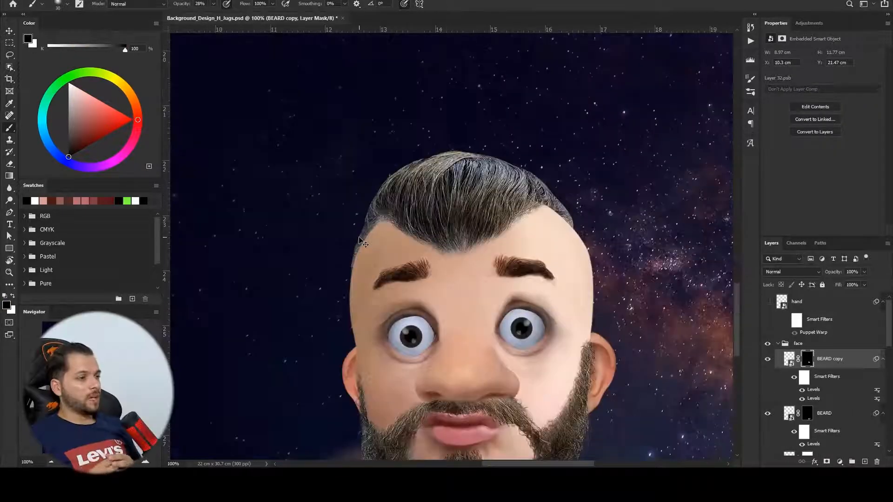
pyautogui.moveTo(610, 374); pyautogui.dragTo(589, 274)
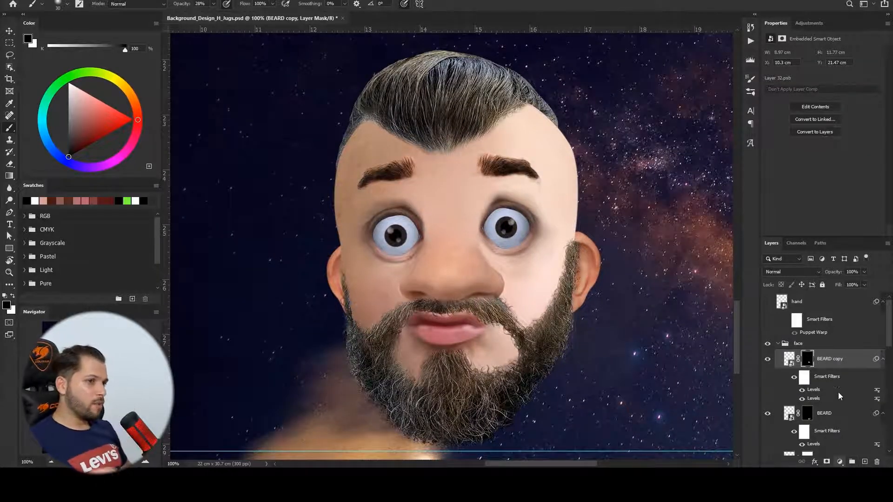
# - Add a clipped Hue/Saturation adjustment to the hair, enable Colorize and set Saturation to 25
pyautogui.click(840, 378)
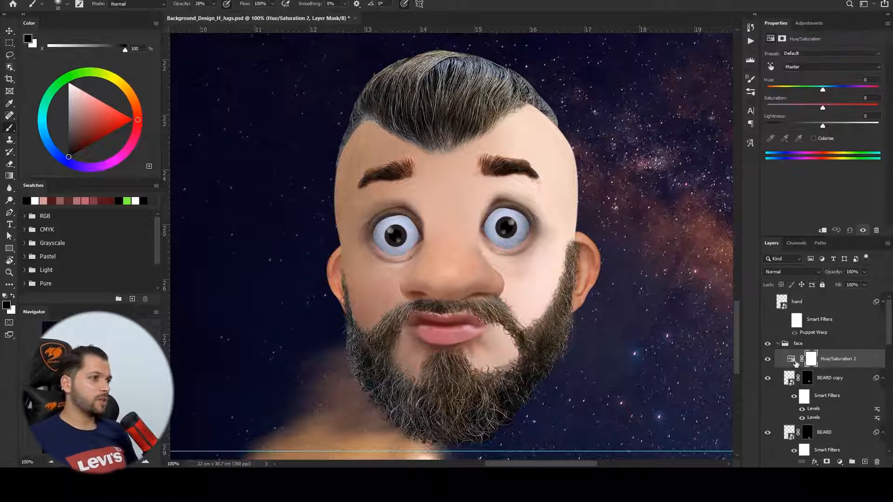
pyautogui.keyDown('alt'); pyautogui.click(789, 367); pyautogui.keyUp('alt')
pyautogui.click(812, 138)
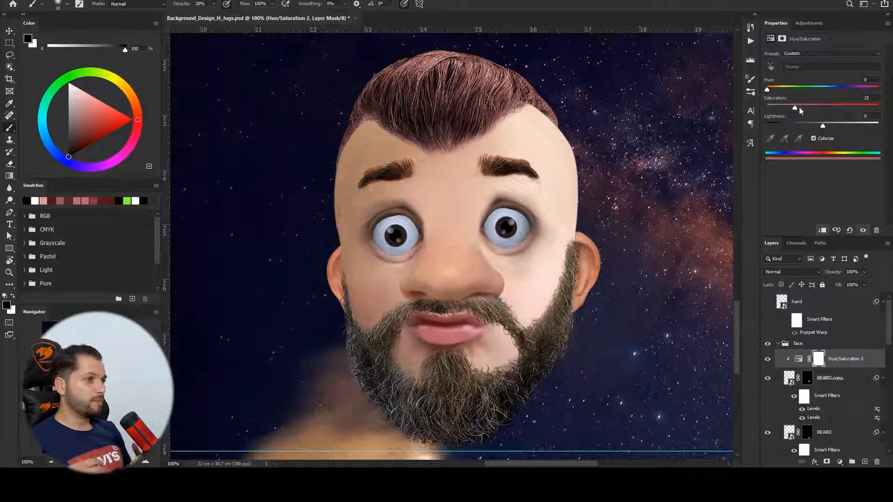
pyautogui.moveTo(822, 124); pyautogui.dragTo(799, 122)
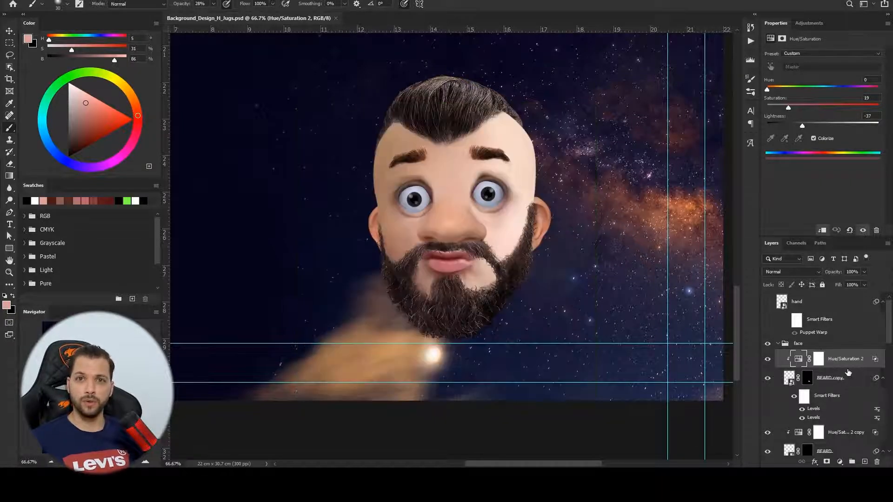
# - Paste the tattooed back photo and mask it down to the tattoo area
pyautogui.hotkey('ctrl', 'v')
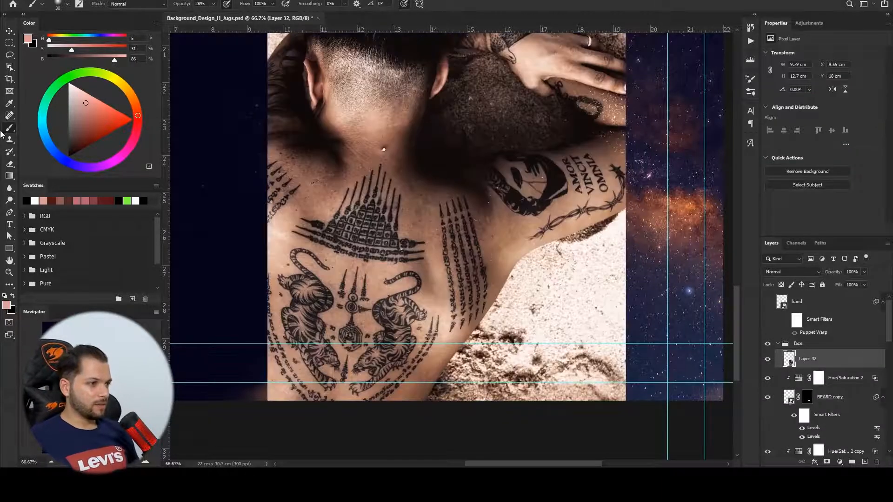
pyautogui.click(9, 56)
pyautogui.click(9, 31)
pyautogui.moveTo(415, 297); pyautogui.dragTo(457, 210)
pyautogui.click(9, 56)
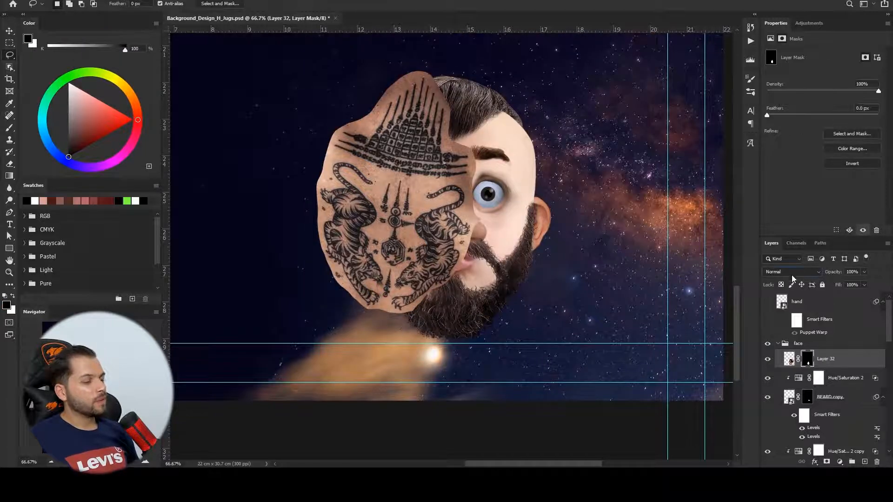
# - Move and rotate the tattoo layer over the forehead and face with Free Transform in Multiply mode
pyautogui.scroll(-3, 793, 273)
pyautogui.press('v')
pyautogui.moveTo(465, 204); pyautogui.dragTo(525, 201)
pyautogui.hotkey('ctrl', 't')
pyautogui.moveTo(562, 320); pyautogui.dragTo(581, 315)
pyautogui.moveTo(556, 231)
pyautogui.mouseDown()
pyautogui.moveTo(545, 222)
pyautogui.moveTo(556, 231)
pyautogui.mouseUp()
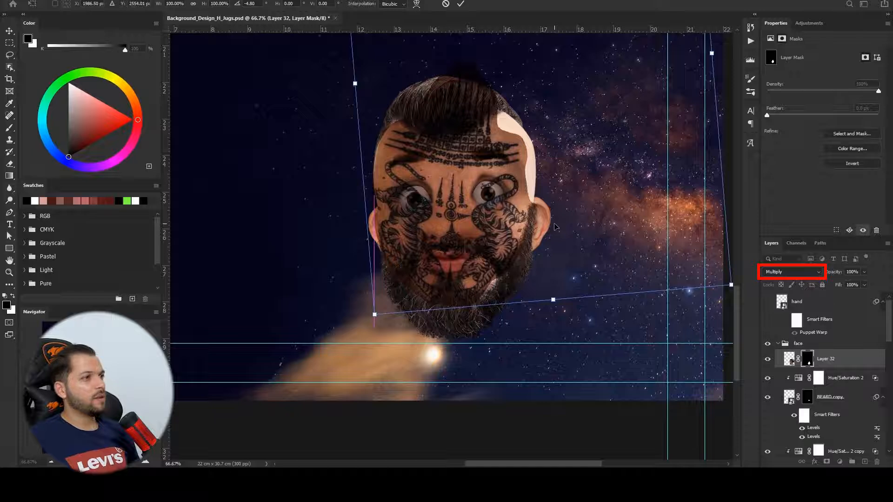
pyautogui.press('Return')
# - Select the tattoo layer and open a Levels adjustment
pyautogui.press('i')
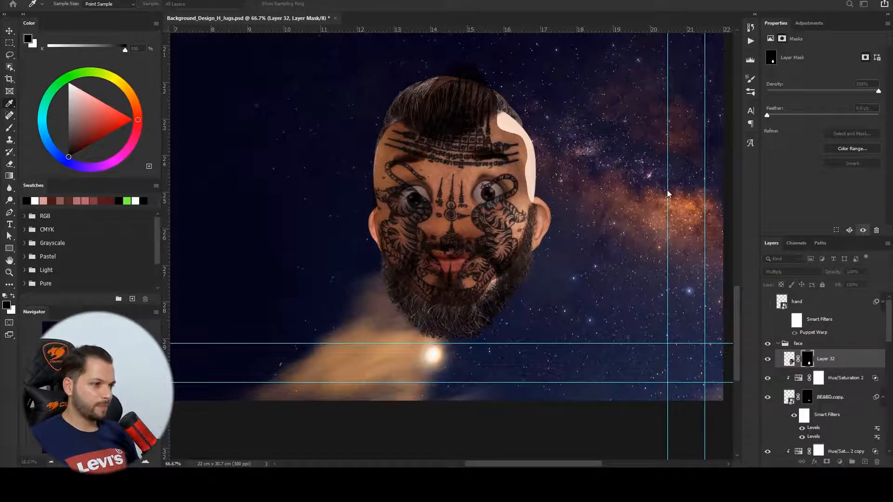
pyautogui.press('Escape')
pyautogui.click(788, 359)
pyautogui.hotkey('ctrl', 'l')
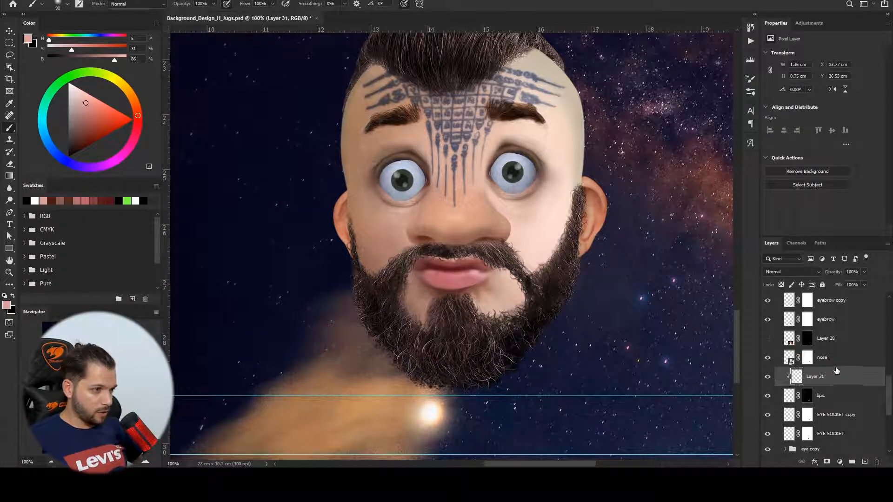
# - Paste the close-up lips photo, move it and fit the canvas on screen
pyautogui.hotkey('ctrl', 'v')
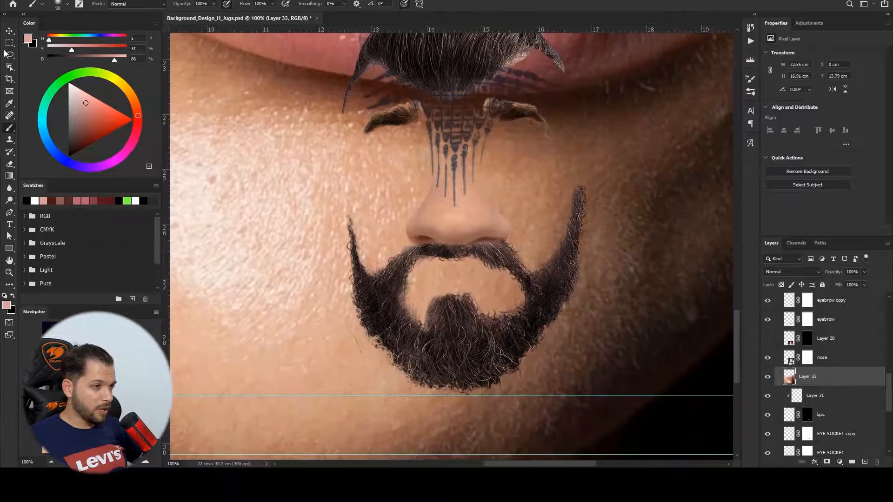
pyautogui.click(9, 29)
pyautogui.moveTo(656, 175); pyautogui.dragTo(675, 369)
pyautogui.moveTo(620, 262); pyautogui.dragTo(642, 386)
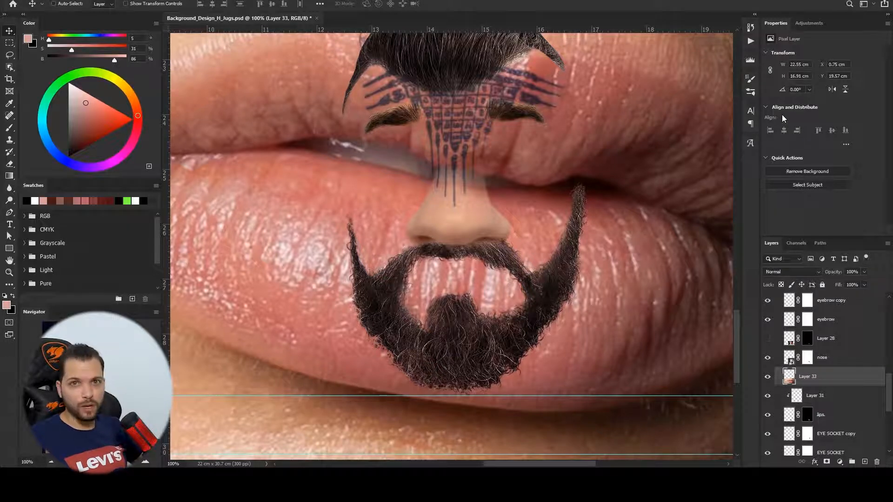
pyautogui.hotkey('ctrl', '0')
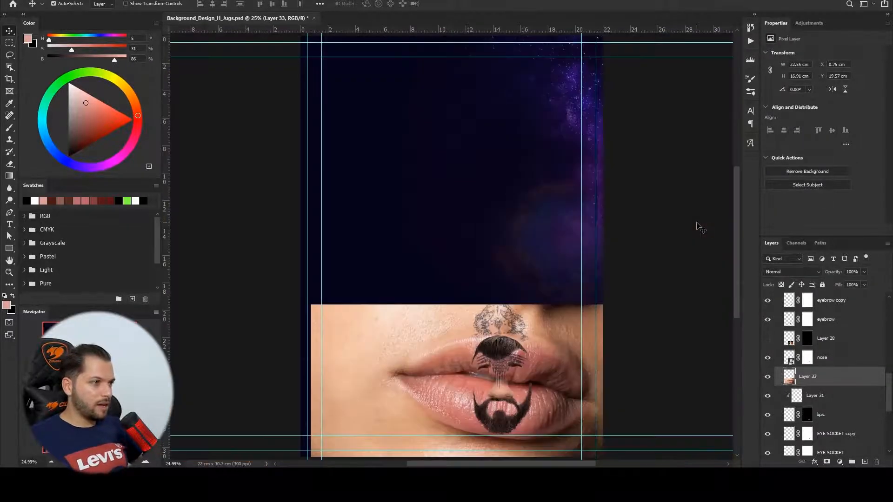
# - Scale the lips photo to about 20% and rotate it about -172° to place it over the cartoon mouth
pyautogui.hotkey('ctrl', 't')
pyautogui.click(598, 324)
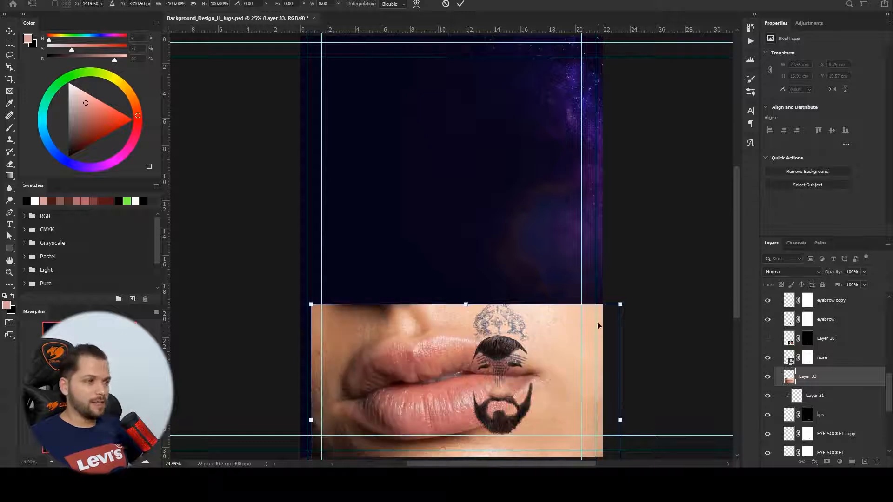
pyautogui.moveTo(622, 303); pyautogui.dragTo(510, 409)
pyautogui.moveTo(558, 388); pyautogui.dragTo(564, 392)
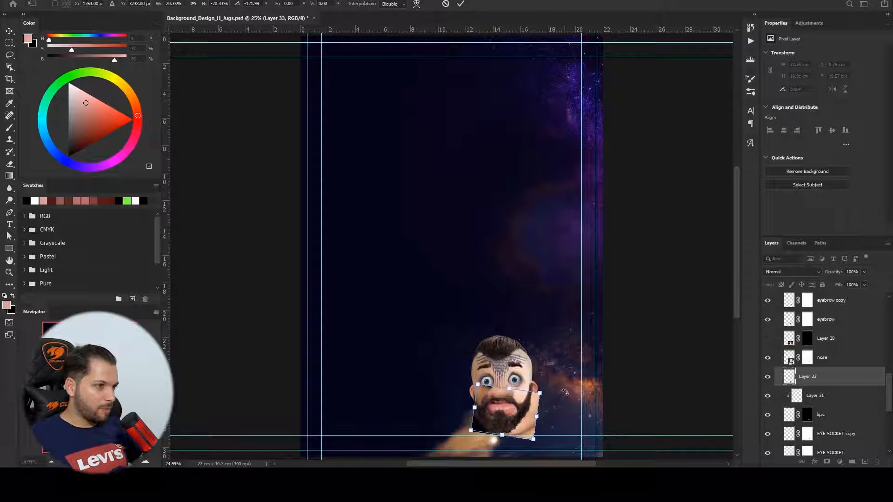
pyautogui.hotkey('ctrl', '+')
pyautogui.hotkey('ctrl', '+')
pyautogui.hotkey('ctrl', '+')
pyautogui.press('Return')
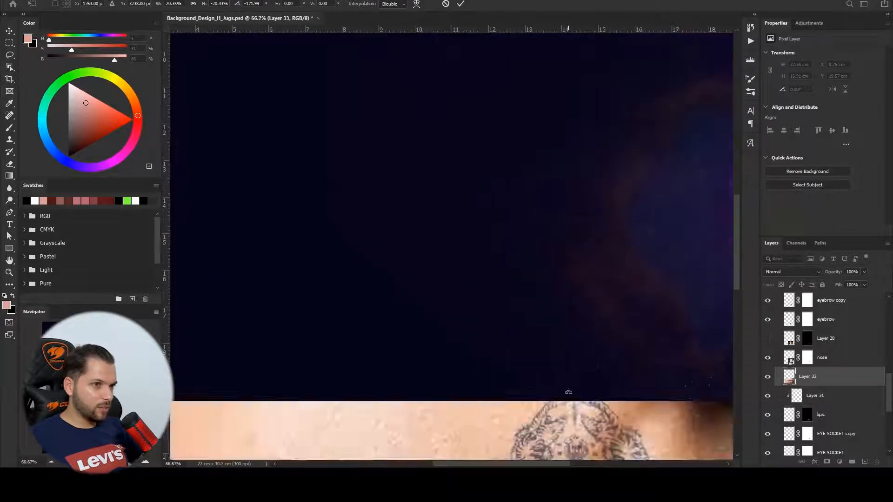
# - Finish positioning the lips photo, add a mask and brush it to blend the lips into the beard
pyautogui.moveTo(574, 396); pyautogui.dragTo(502, 19)
pyautogui.moveTo(725, 256); pyautogui.dragTo(694, 249)
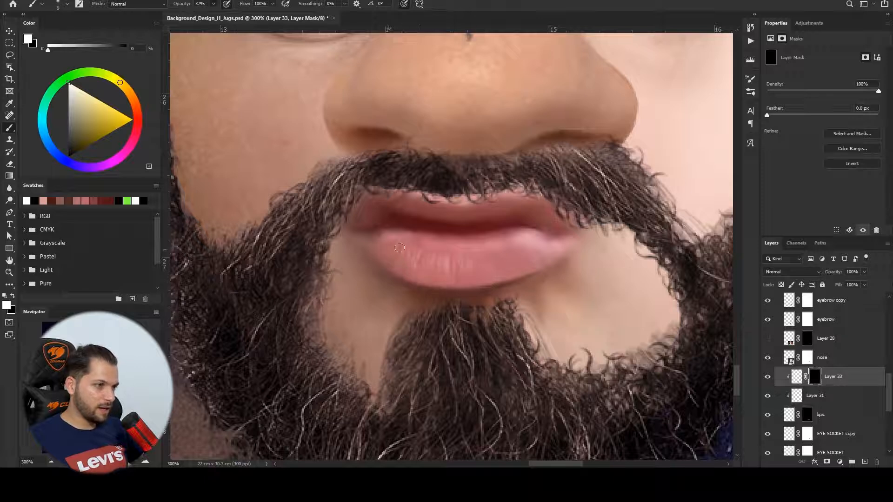
pyautogui.moveTo(526, 243); pyautogui.dragTo(504, 269)
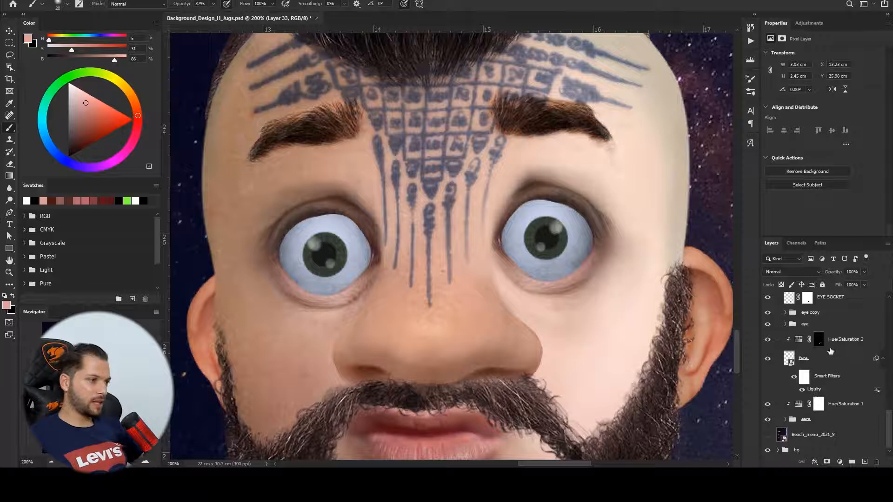
# - Create a new layer in Soft Light mode above the face layer
pyautogui.hotkey('ctrl', 'shift', 'alt', 'n')
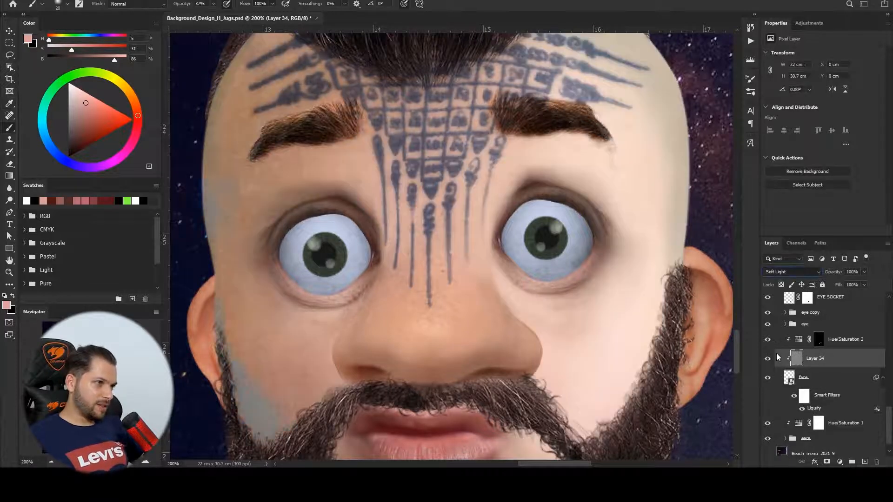
pyautogui.press('space')
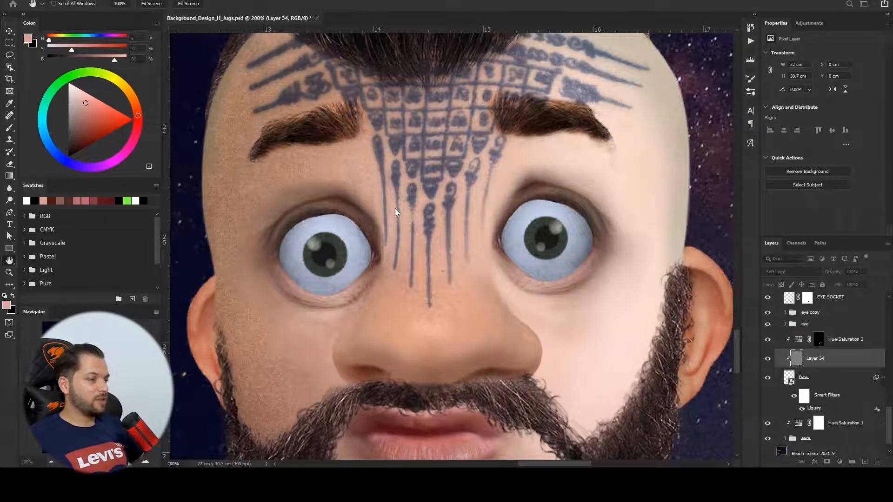
pyautogui.hotkey('ctrl', '-')
pyautogui.hotkey('ctrl', '-')
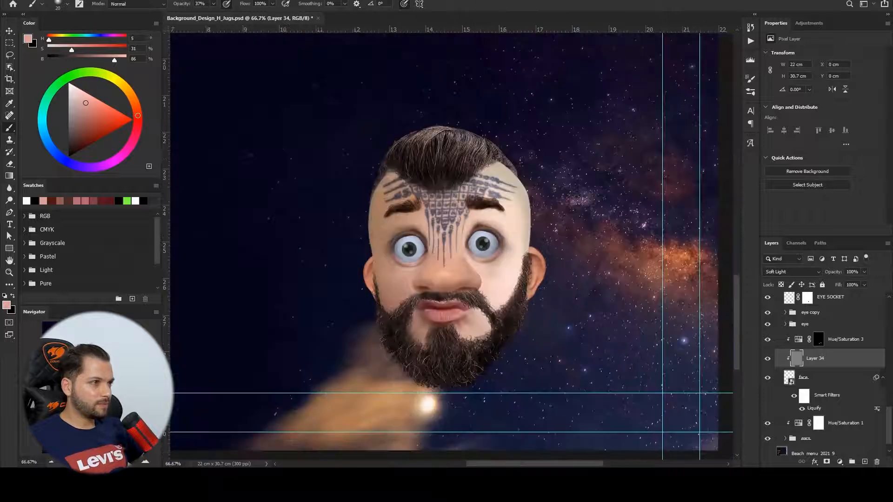
# - Copy a rectangular area around the head to a new layer, delete the original and transform the copy over the face
pyautogui.press('m')
pyautogui.moveTo(367, 152); pyautogui.dragTo(540, 349)
pyautogui.hotkey('ctrl', 'j')
pyautogui.keyDown('alt'); pyautogui.click(800, 368); pyautogui.keyUp('alt')
pyautogui.click(801, 376)
pyautogui.press('Delete')
pyautogui.hotkey('ctrl', 't')
pyautogui.moveTo(540, 152); pyautogui.dragTo(642, 37)
pyautogui.press('Return')
pyautogui.hotkey('ctrl', '0')
pyautogui.hotkey('ctrl', '+')
pyautogui.hotkey('ctrl', '+')
pyautogui.hotkey('ctrl', '+')
pyautogui.moveTo(619, 325); pyautogui.dragTo(509, 181)
pyautogui.hotkey('ctrl', '+')
pyautogui.hotkey('ctrl', '+')
pyautogui.moveTo(495, 380); pyautogui.dragTo(455, 245)
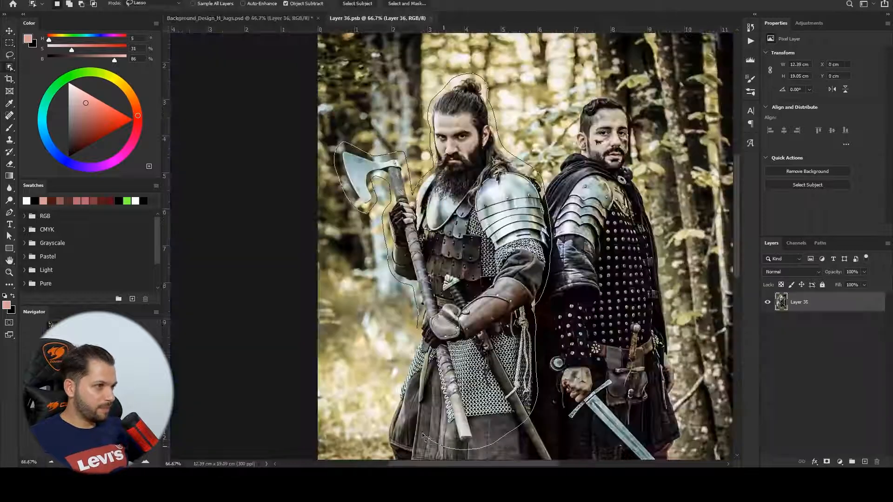
# - Refine the Quick Mask around the armoured warrior's body in the Layer 36 document with lasso fills
pyautogui.press('q')
pyautogui.hotkey('ctrl', '+')
pyautogui.hotkey('ctrl', '+')
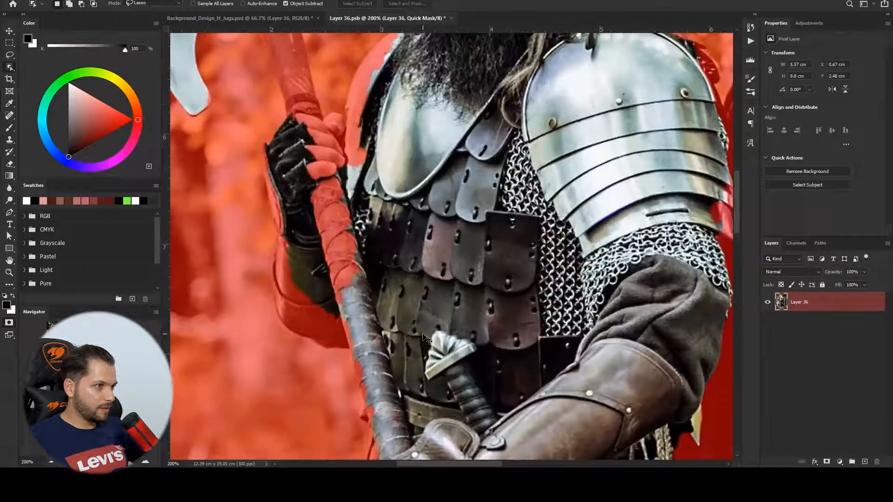
pyautogui.moveTo(527, 27); pyautogui.dragTo(527, 163)
pyautogui.moveTo(488, 400); pyautogui.dragTo(528, 155)
pyautogui.moveTo(288, 114)
pyautogui.mouseDown()
pyautogui.moveTo(308, 298)
pyautogui.moveTo(403, 114)
pyautogui.moveTo(340, 60)
pyautogui.mouseUp()
pyautogui.hotkey('alt', 'BackSpace')
pyautogui.moveTo(414, 411); pyautogui.dragTo(395, 153)
pyautogui.moveTo(399, 157); pyautogui.dragTo(424, 341)
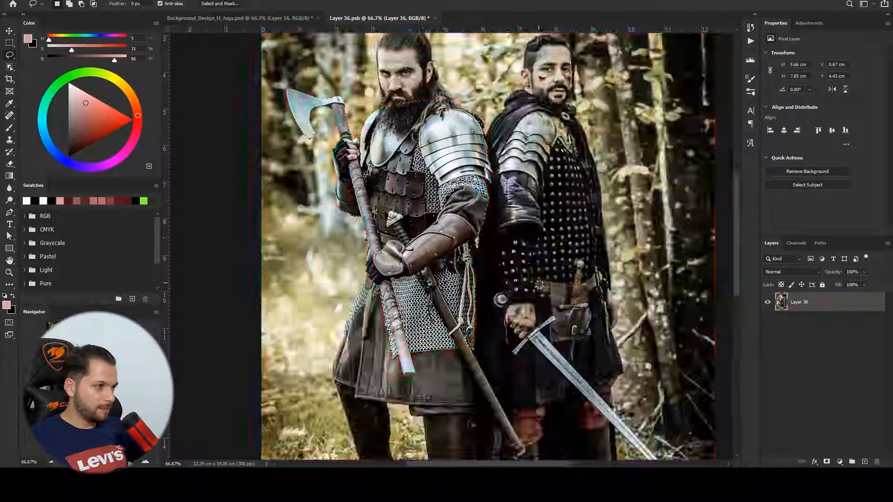
pyautogui.press('q')
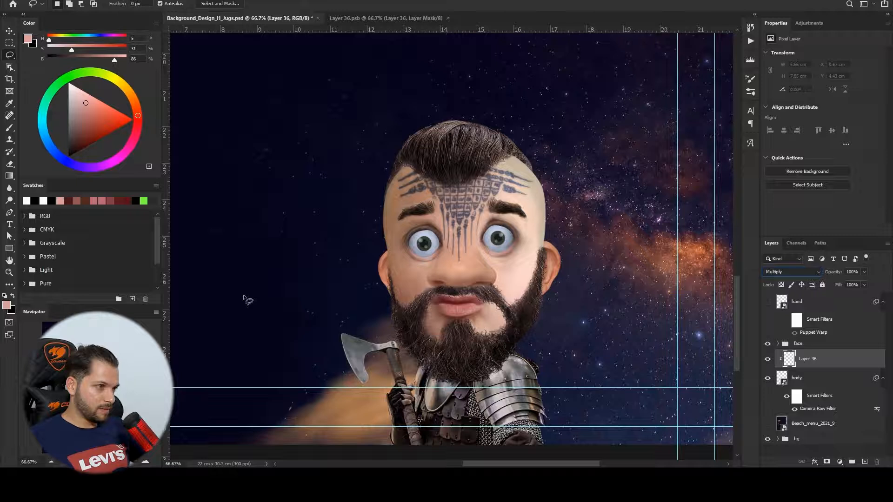
# - Fill a lassoed shadow area below the beard on the Multiply layer and sample a dark background colour
pyautogui.moveTo(520, 352)
pyautogui.mouseDown()
pyautogui.moveTo(448, 389)
pyautogui.moveTo(412, 391)
pyautogui.moveTo(369, 359)
pyautogui.moveTo(386, 326)
pyautogui.moveTo(424, 305)
pyautogui.mouseUp()
pyautogui.hotkey('alt', 'BackSpace')
pyautogui.hotkey('ctrl', 'd')
pyautogui.press('i')
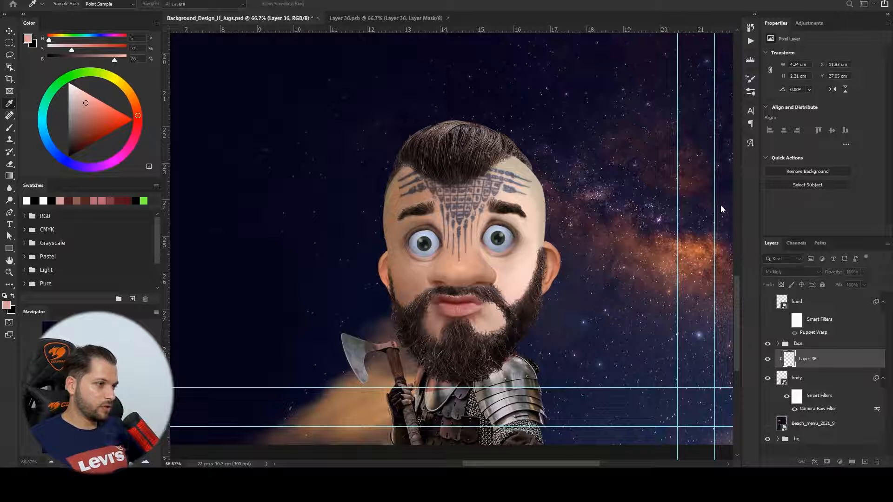
pyautogui.moveTo(724, 229); pyautogui.dragTo(716, 226)
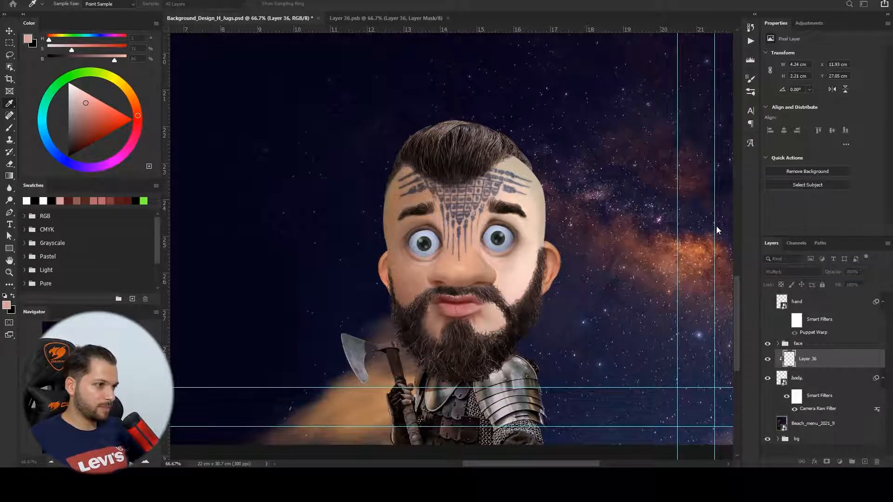
pyautogui.click(753, 206)
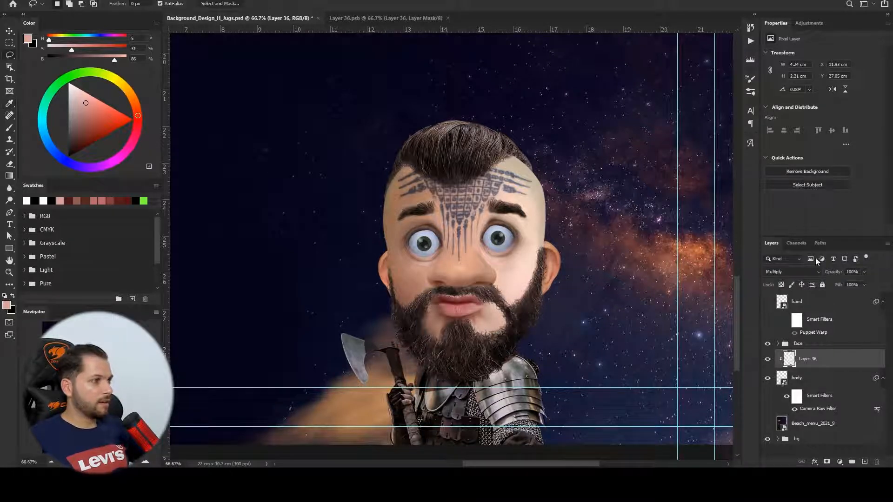
pyautogui.click(269, 131)
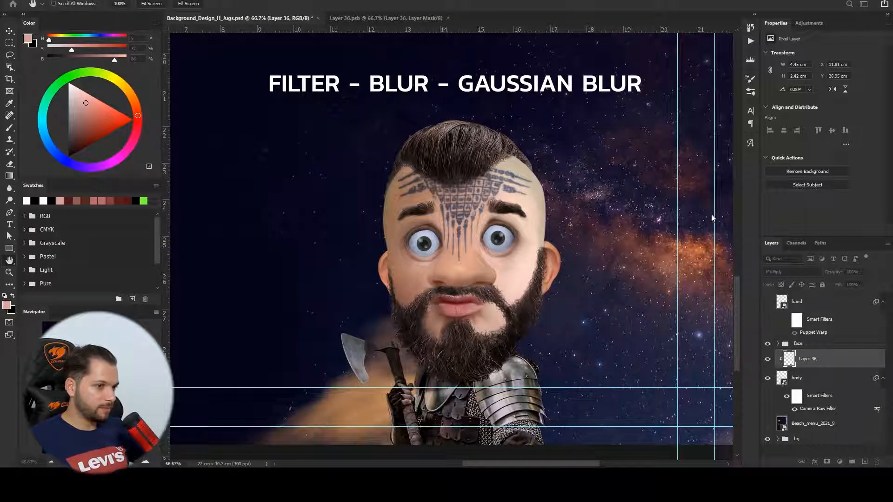
# - Try to warp the body layer with Free Transform and undo the transform
pyautogui.click(797, 378)
pyautogui.hotkey('ctrl', 't')
pyautogui.rightClick(446, 362)
pyautogui.click(479, 346)
pyautogui.hotkey('ctrl', '-')
pyautogui.press('Return')
pyautogui.hotkey('ctrl', ';')
pyautogui.hotkey('ctrl', 'z')
# - Group the character's face and body layers into a group named VIKING_1
pyautogui.keyDown('shift'); pyautogui.click(798, 344); pyautogui.keyUp('shift')
pyautogui.hotkey('ctrl', 'g')
pyautogui.doubleClick(801, 344)
pyautogui.write('VIKING_1')
pyautogui.press('Return')
# - Move the VIKING_1 group to the right side of the canvas and close the Layer 36 document
pyautogui.press('v')
pyautogui.moveTo(465, 265); pyautogui.dragTo(535, 265)
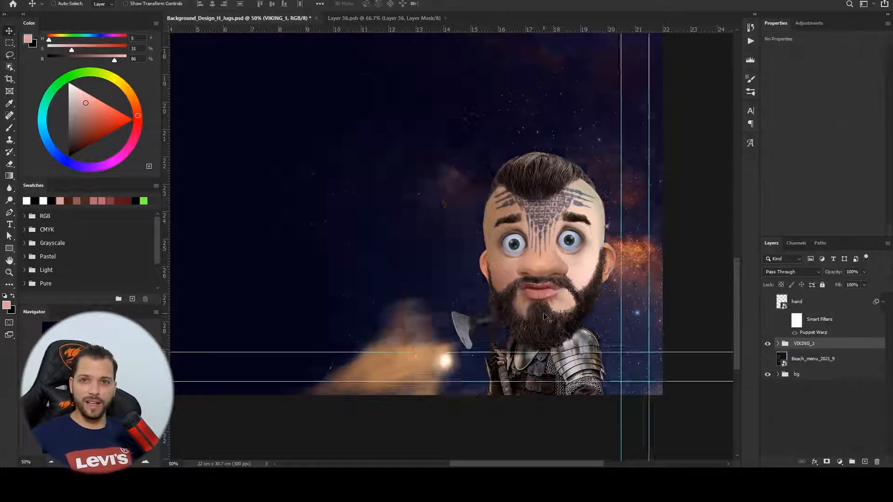
pyautogui.moveTo(577, 328); pyautogui.dragTo(557, 329)
pyautogui.click(415, 19)
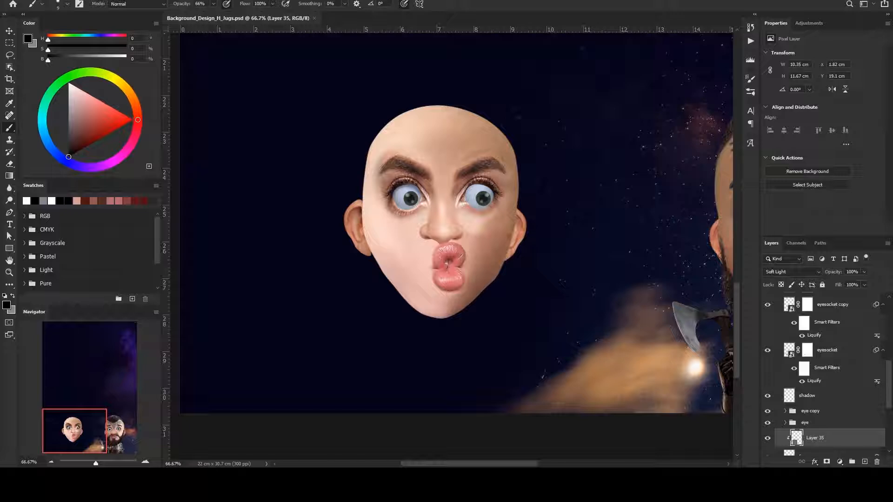
# - Add a black fill layer above the lips, group it as PAINT and add a layer mask to the group
pyautogui.scroll(10, 827, 361)
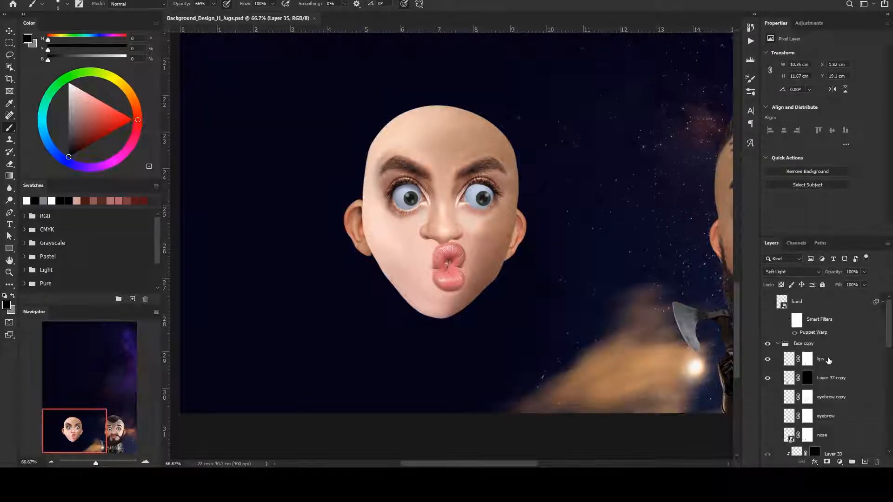
pyautogui.click(828, 361)
pyautogui.click(840, 461)
pyautogui.click(809, 359)
pyautogui.hotkey('ctrl', 'g')
pyautogui.doubleClick(807, 355)
pyautogui.write('PAINT')
pyautogui.press('Return')
pyautogui.click(826, 461)
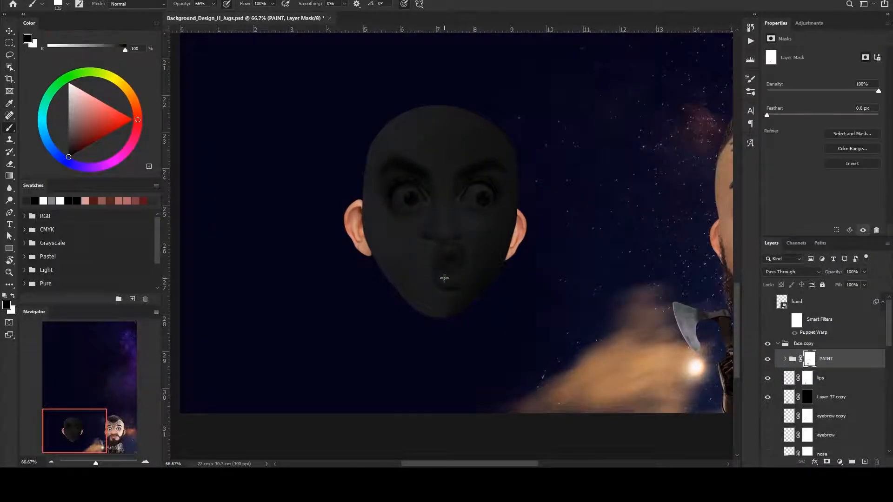
# - Paint black war paint around the eyes and drip lines down the face on the PAINT group's mask
pyautogui.scroll(2, 429, 184)
pyautogui.moveTo(445, 277); pyautogui.dragTo(336, 177)
pyautogui.moveTo(525, 279); pyautogui.dragTo(651, 223)
pyautogui.moveTo(325, 251); pyautogui.dragTo(352, 284)
pyautogui.scroll(-2, 352, 284)
pyautogui.press('x')
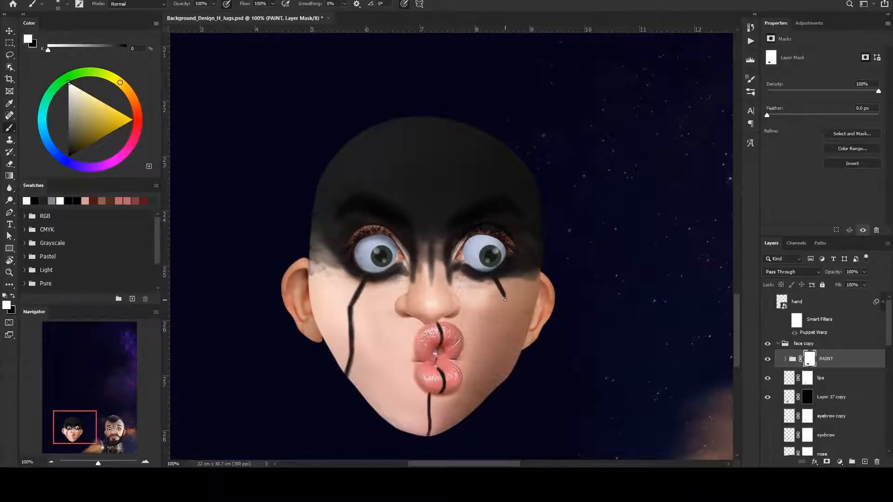
pyautogui.moveTo(505, 300); pyautogui.dragTo(502, 384)
# - Enlarge the brush, paste the blonde hair photo and scale it over the top of the second head
pyautogui.hotkey('ctrl', '-')
pyautogui.press(']')
pyautogui.press(']')
pyautogui.hotkey('ctrl', 'v')
pyautogui.hotkey('ctrl', 't')
pyautogui.moveTo(504, 166); pyautogui.dragTo(628, 104)
pyautogui.scroll(1, 491, 101)
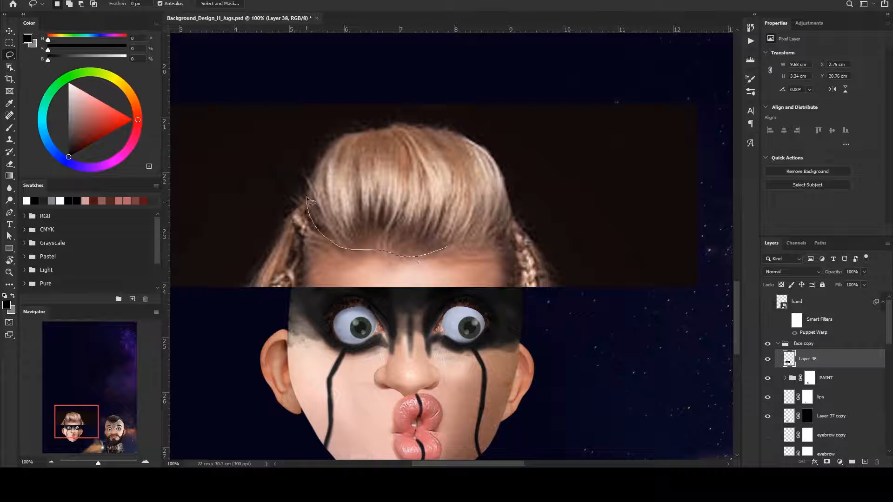
# - Add a layer mask to the hair photo and paint away its lower edge above the forehead
pyautogui.click(827, 462)
pyautogui.press('b')
pyautogui.press('x')
pyautogui.moveTo(336, 242); pyautogui.dragTo(451, 247)
# - Create a new layer above the hair and paint extra hair strands along its edges
pyautogui.click(864, 462)
pyautogui.keyDown('alt'); pyautogui.click(382, 218); pyautogui.keyUp('alt')
pyautogui.moveTo(453, 186); pyautogui.dragTo(452, 214)
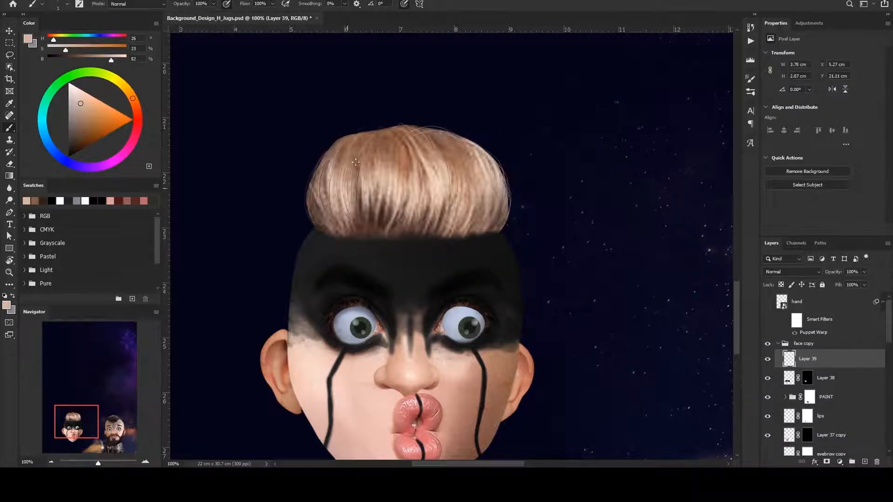
pyautogui.moveTo(355, 162); pyautogui.dragTo(357, 205)
pyautogui.hotkey('ctrl', '-')
# - Adjust the hair layer's tones with Levels
pyautogui.hotkey('ctrl', 'l')
pyautogui.hotkey('ctrl', '+')
pyautogui.hotkey('ctrl', '+')
pyautogui.scroll(-2, 847, 406)
# - Select the PAINT group's mask and inspect the war paint around the right eye
pyautogui.click(809, 313)
pyautogui.hotkey('ctrl', '+')
pyautogui.hotkey('ctrl', '+')
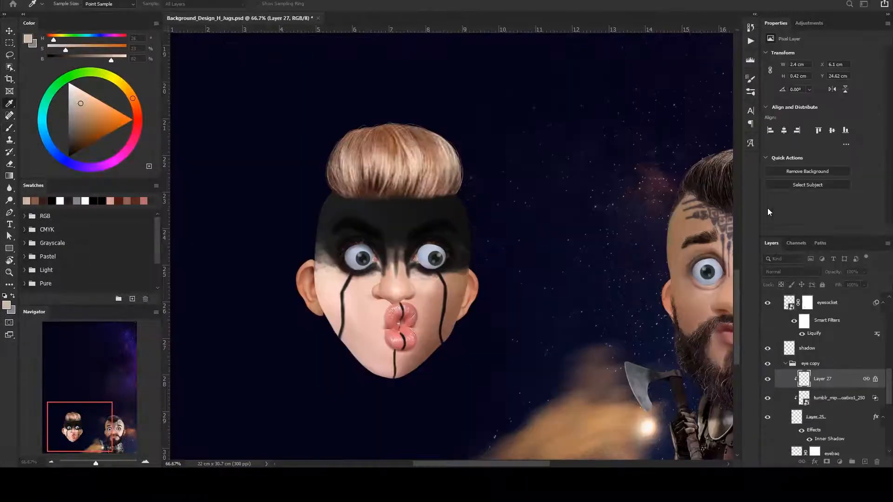
pyautogui.scroll(-3, 787, 372)
# - Collapse the face copy group and paste the female body photo into the document
pyautogui.click(786, 352)
pyautogui.click(785, 318)
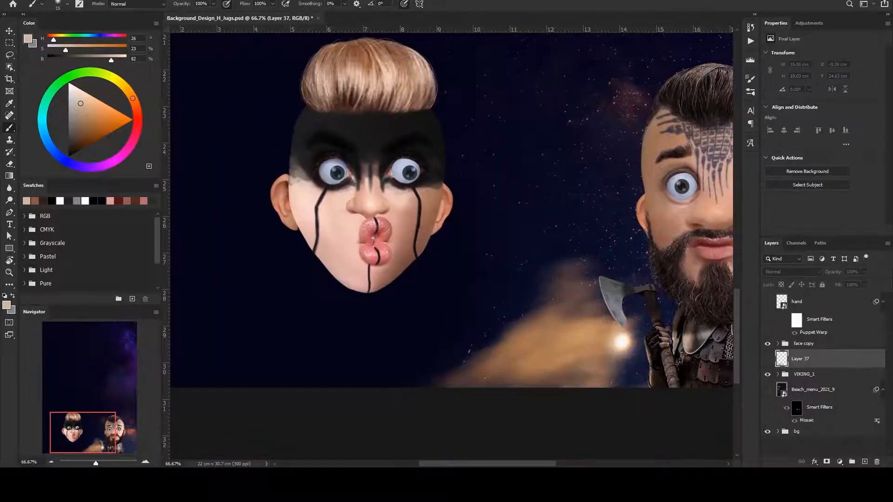
pyautogui.hotkey('ctrl', 'v')
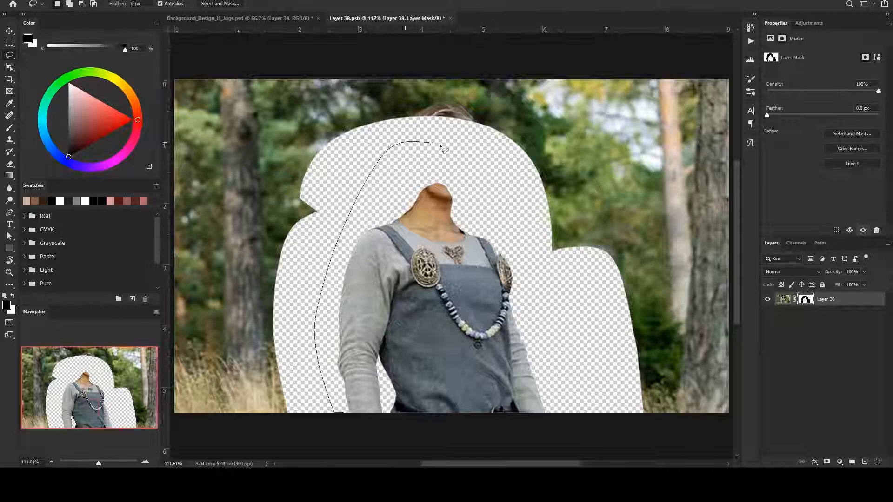